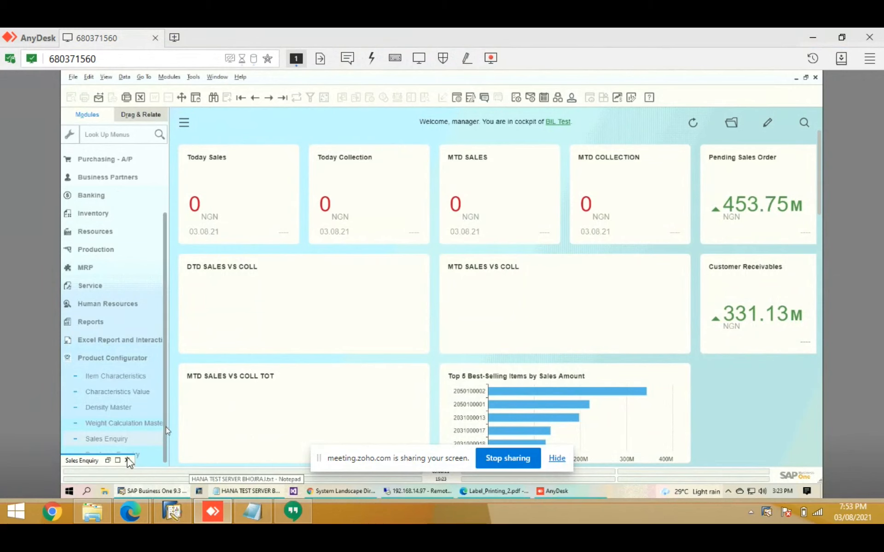
# Move the minimized Sales Enquiry window off the module list and review the Item Characteristics Master, including the category row's type options.
pyautogui.moveTo(86, 460); pyautogui.dragTo(226, 451)
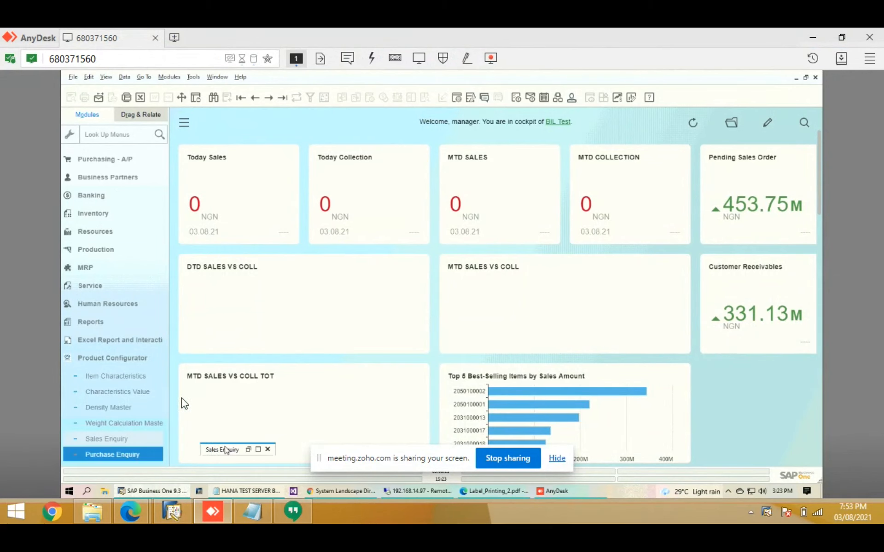
pyautogui.click(134, 405)
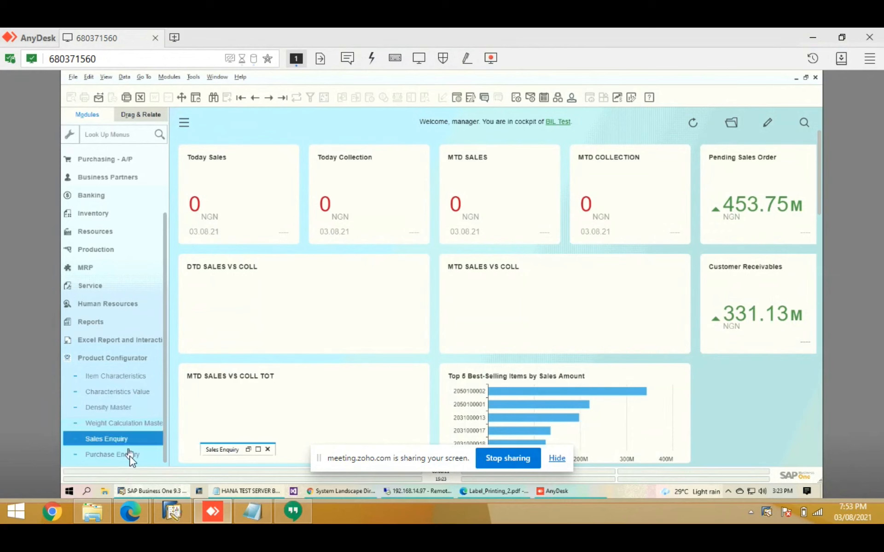
pyautogui.click(124, 383)
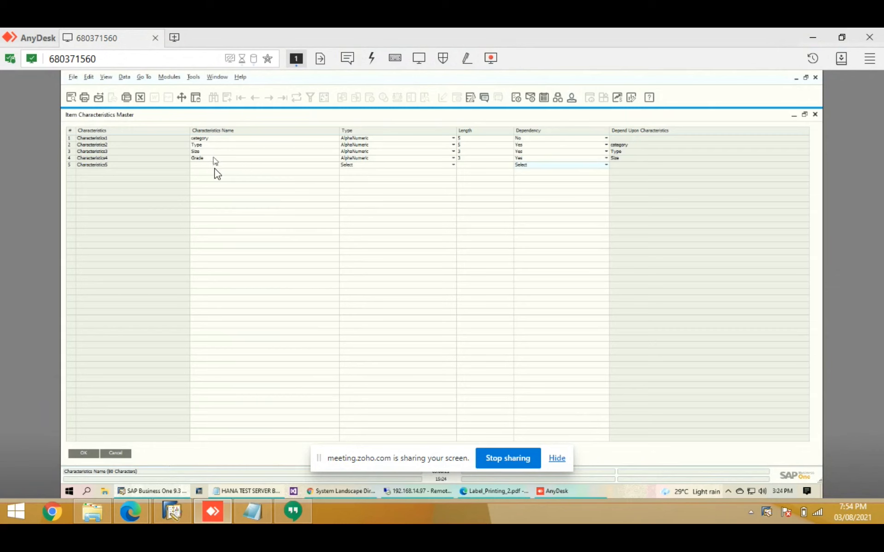
pyautogui.click(365, 139)
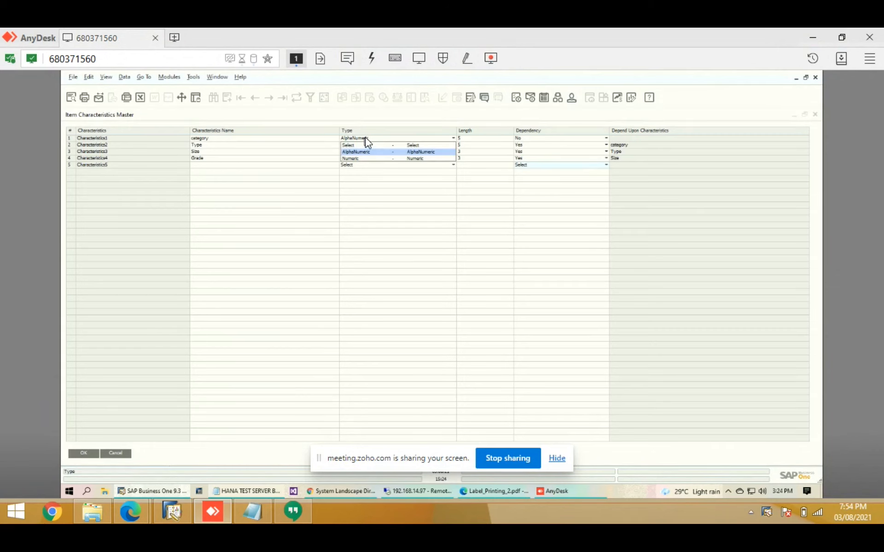
pyautogui.click(366, 137)
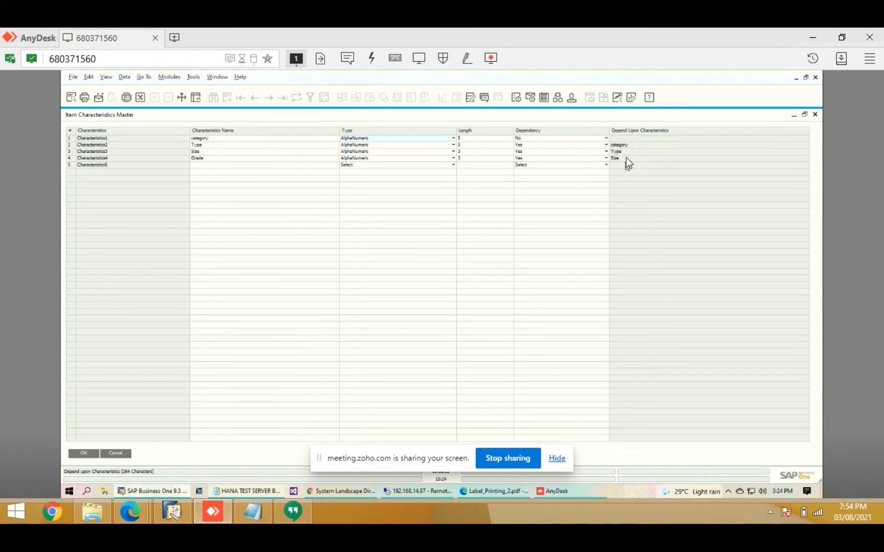
pyautogui.click(121, 453)
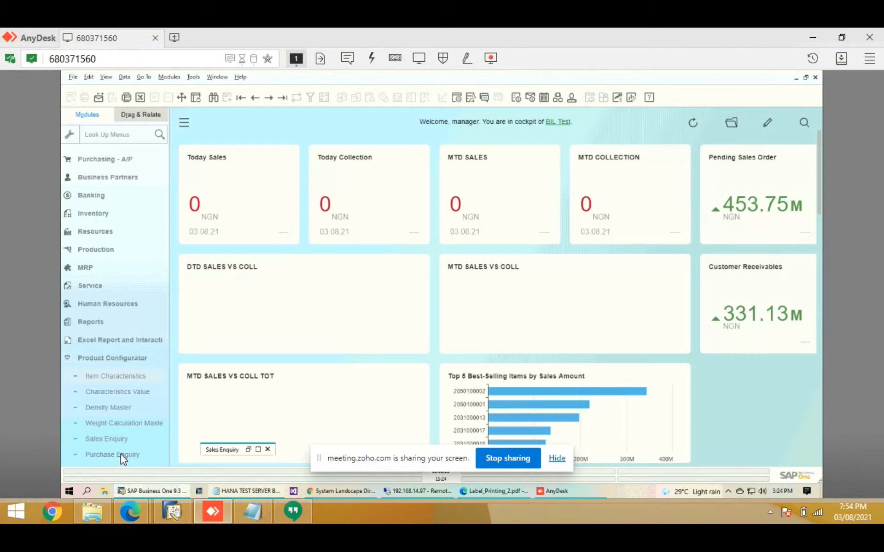
# Open the Characteristics Value form and switch it to find mode, discarding the unsaved wildcard entry.
pyautogui.click(114, 396)
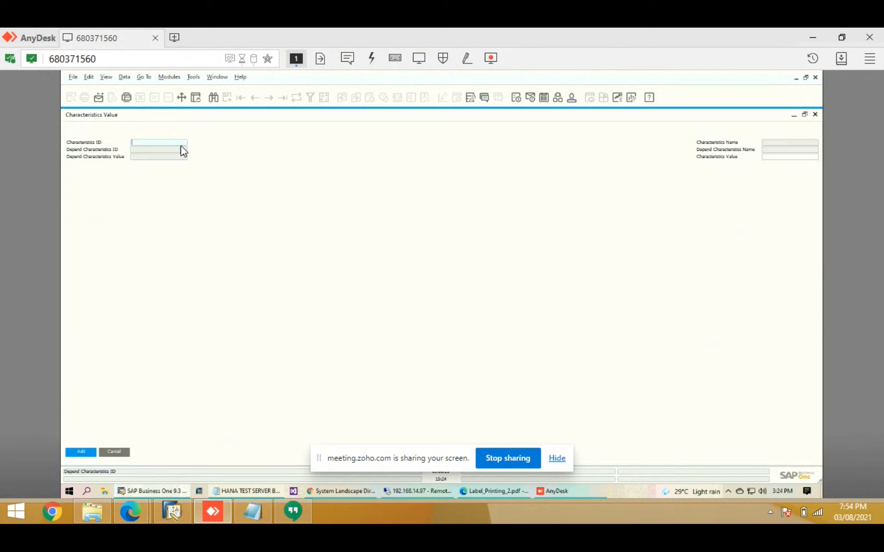
pyautogui.write('*')
pyautogui.press('Return')
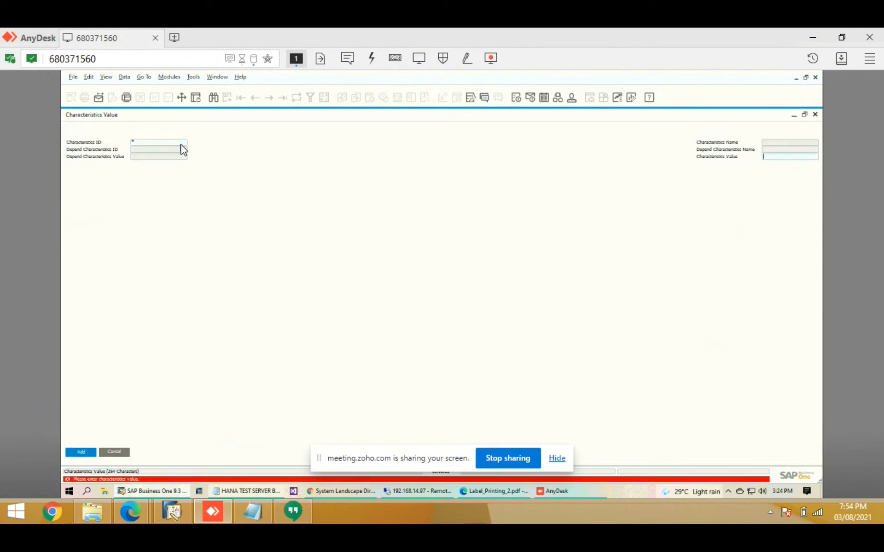
pyautogui.click(214, 102)
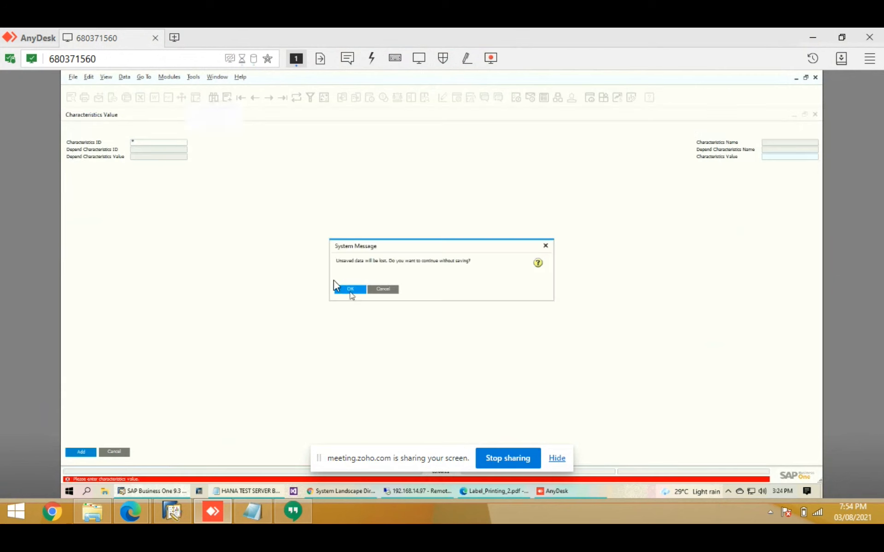
pyautogui.click(346, 288)
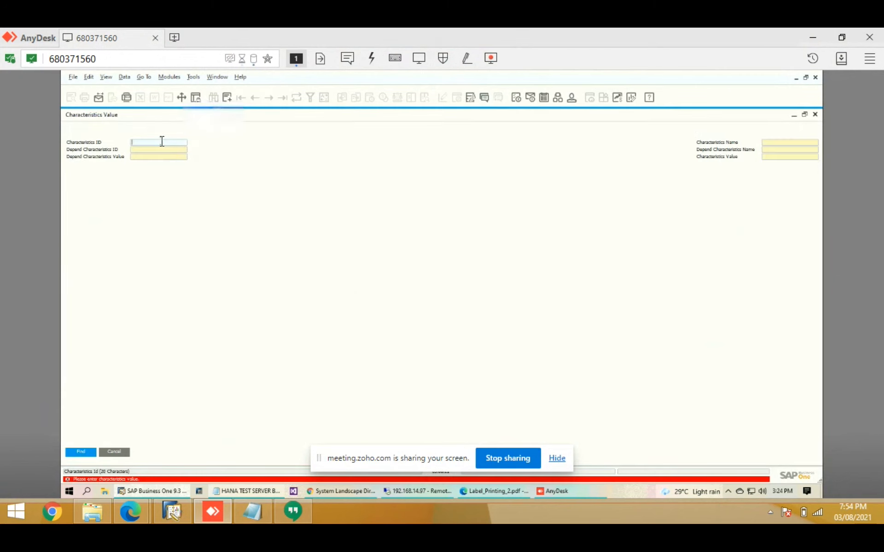
# Look up all characteristic values with the wildcard * and view the Aluminium Round record, closing the form when done.
pyautogui.write('*')
pyautogui.press('Tab')
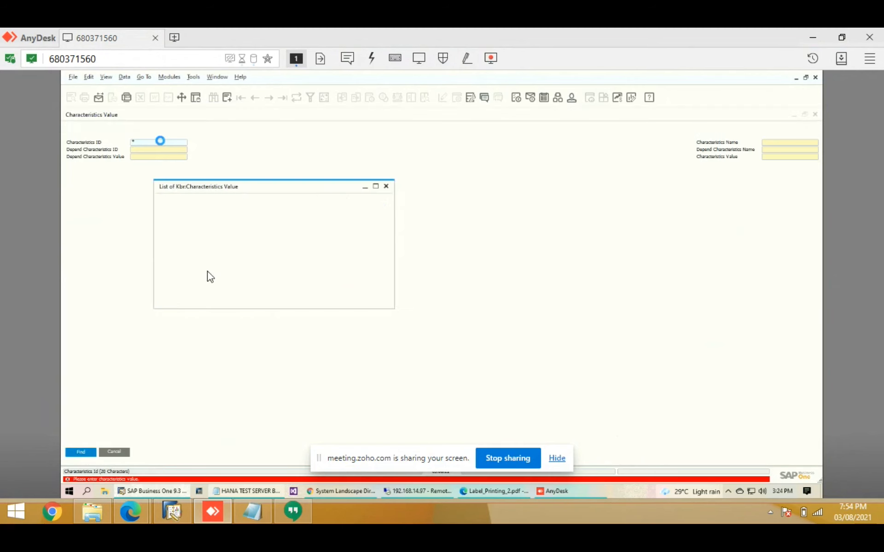
pyautogui.click(376, 188)
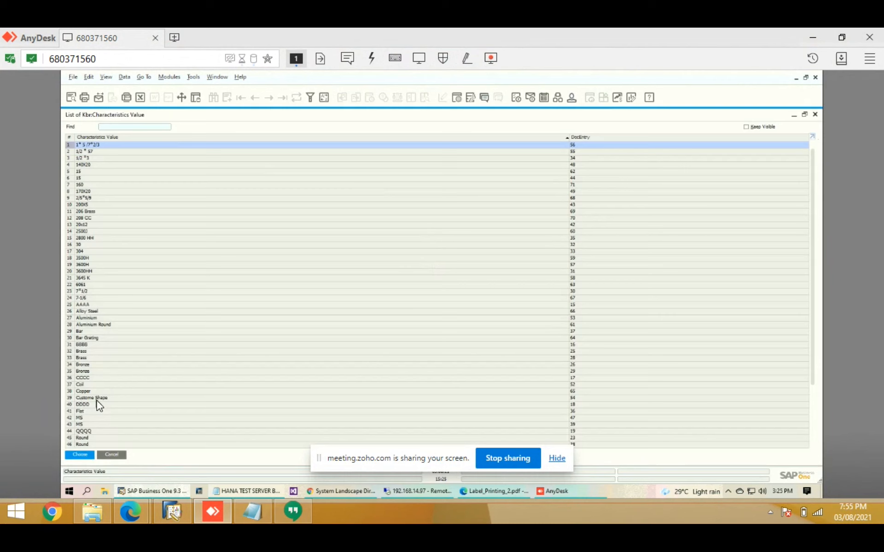
pyautogui.click(114, 325)
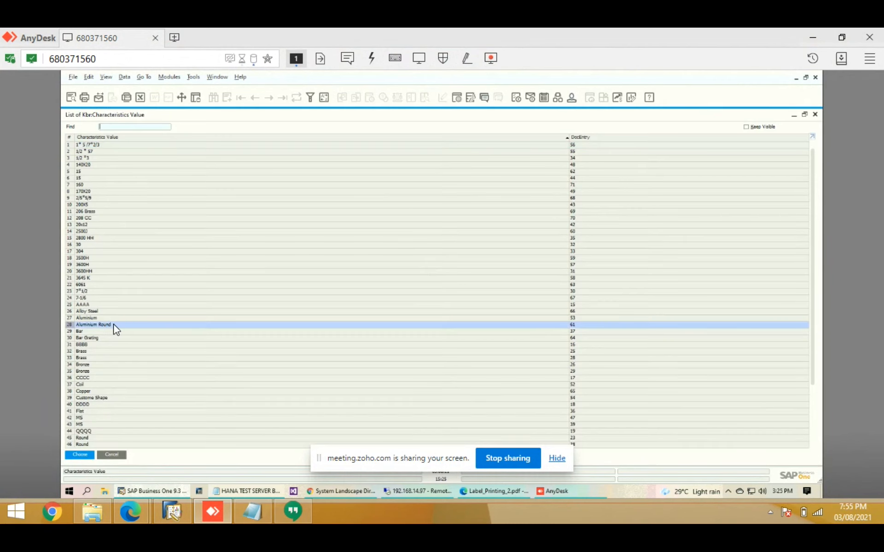
pyautogui.doubleClick(114, 326)
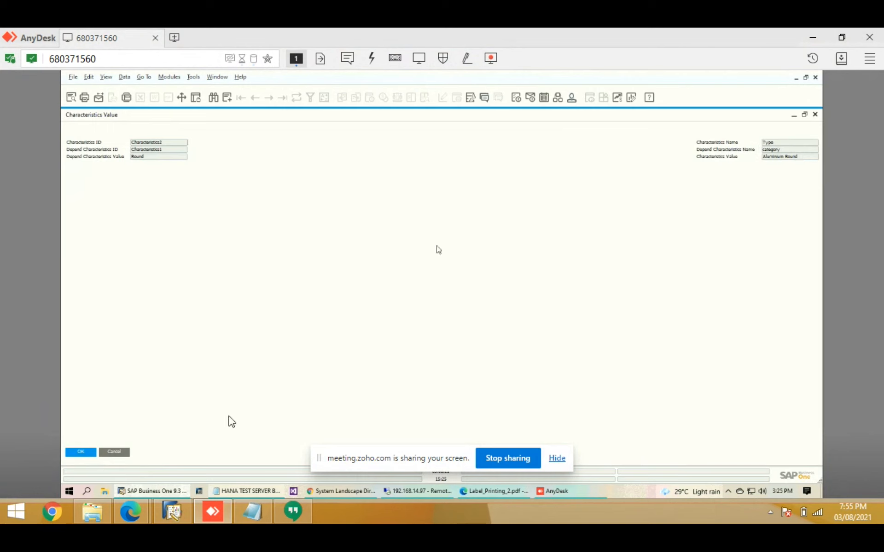
pyautogui.click(123, 453)
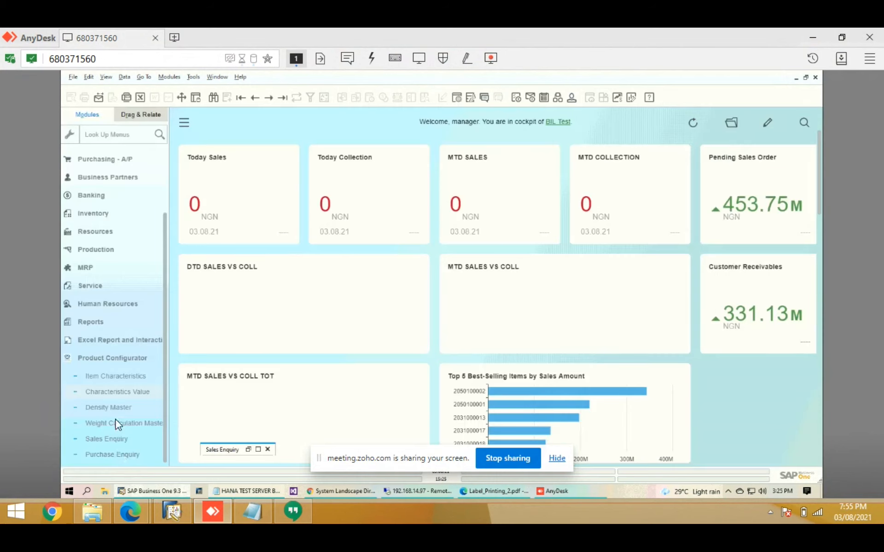
# Review the type and density of several existing Density Master records, starting with Copper, and close the form.
pyautogui.click(115, 408)
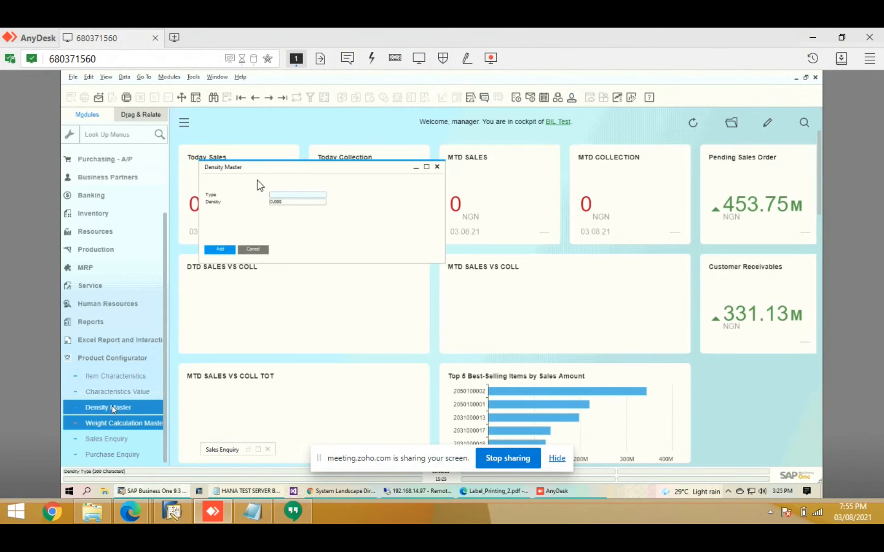
pyautogui.click(255, 98)
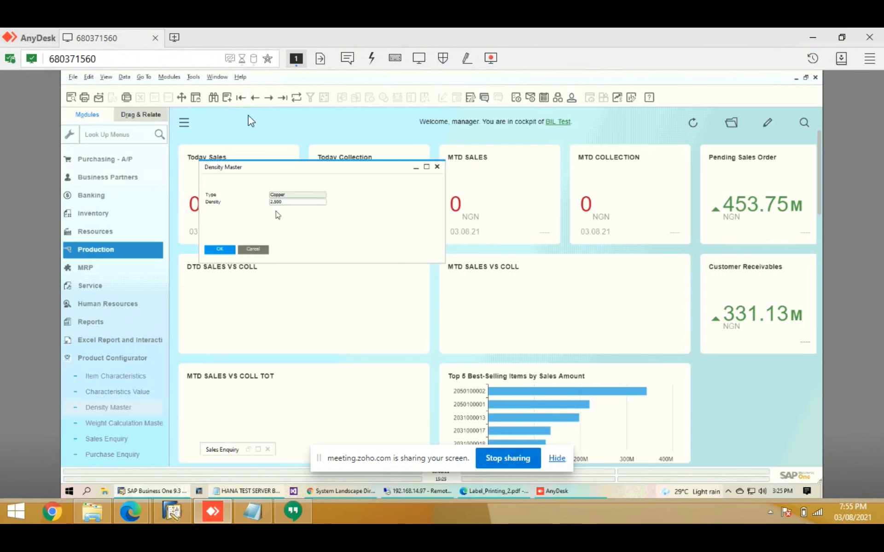
pyautogui.click(256, 99)
pyautogui.click(256, 99)
pyautogui.click(295, 202)
pyautogui.click(259, 98)
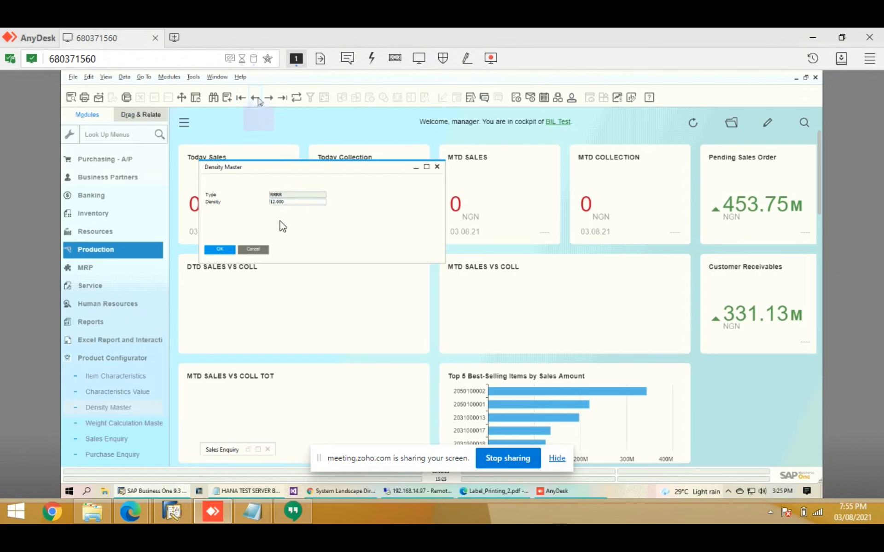
pyautogui.click(254, 250)
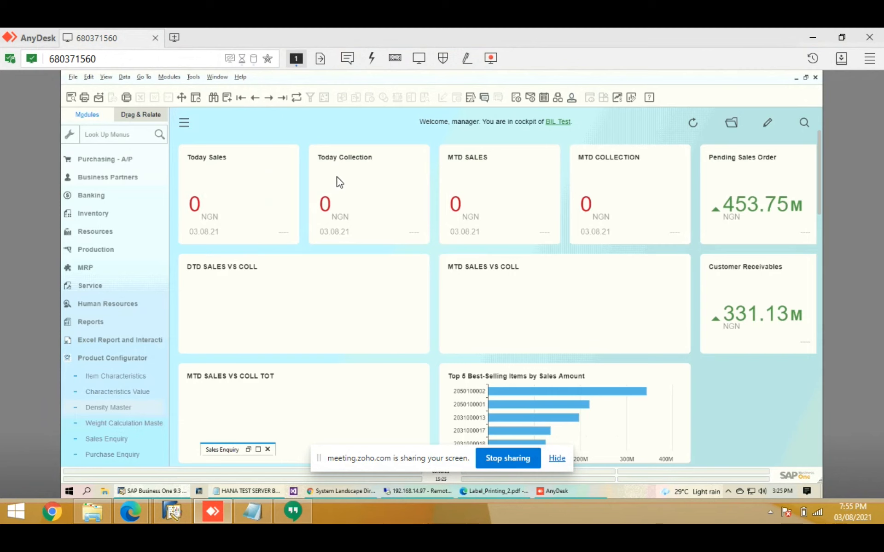
# Review the category formulas in the Weight Calculation Master, moving back through the records from Bar Grating to Aluminium Round.
pyautogui.click(121, 436)
pyautogui.click(121, 423)
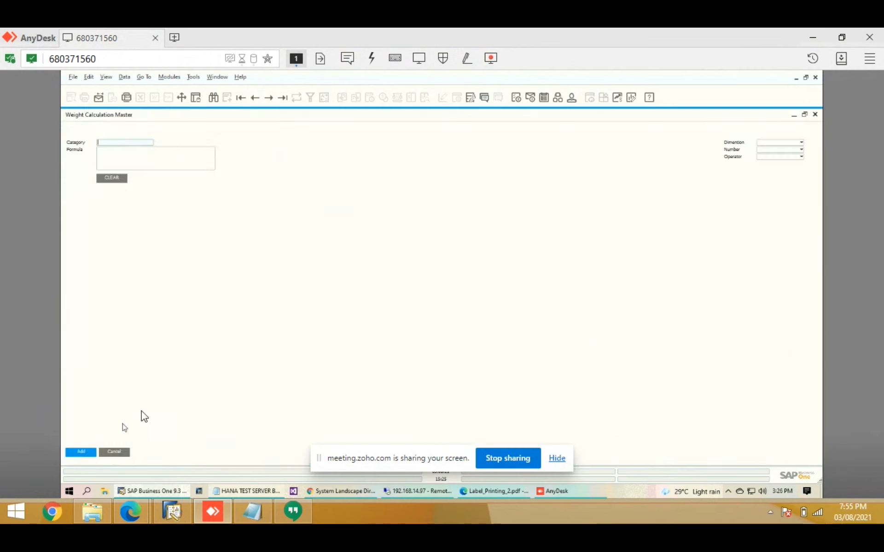
pyautogui.click(252, 97)
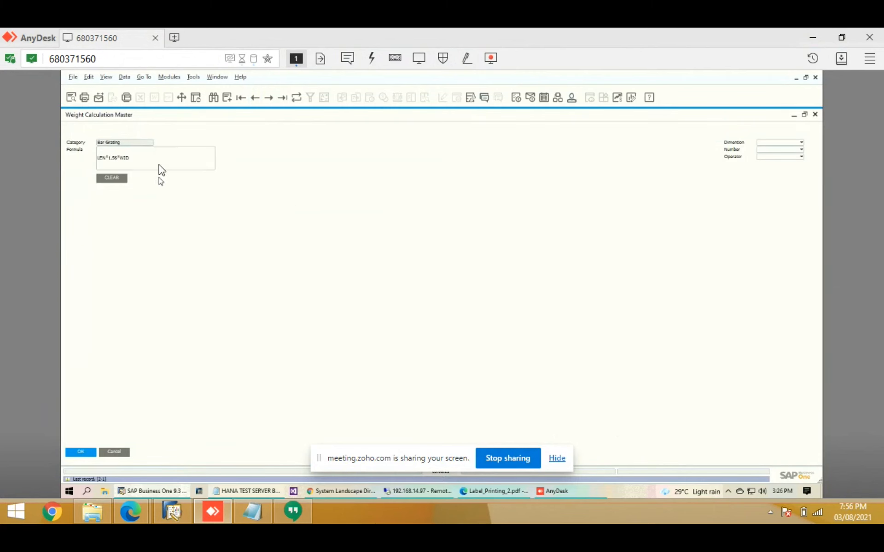
pyautogui.click(255, 97)
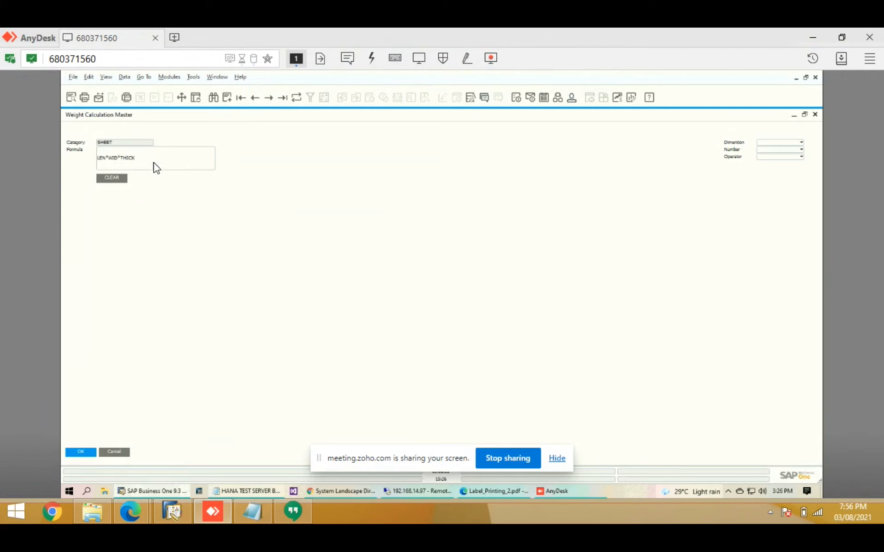
pyautogui.click(255, 97)
pyautogui.click(254, 97)
pyautogui.click(256, 98)
pyautogui.click(258, 100)
pyautogui.click(258, 99)
# Examine the dimension, number and operator choices available for building the Aluminium Round weight formula, and close the form.
pyautogui.click(777, 143)
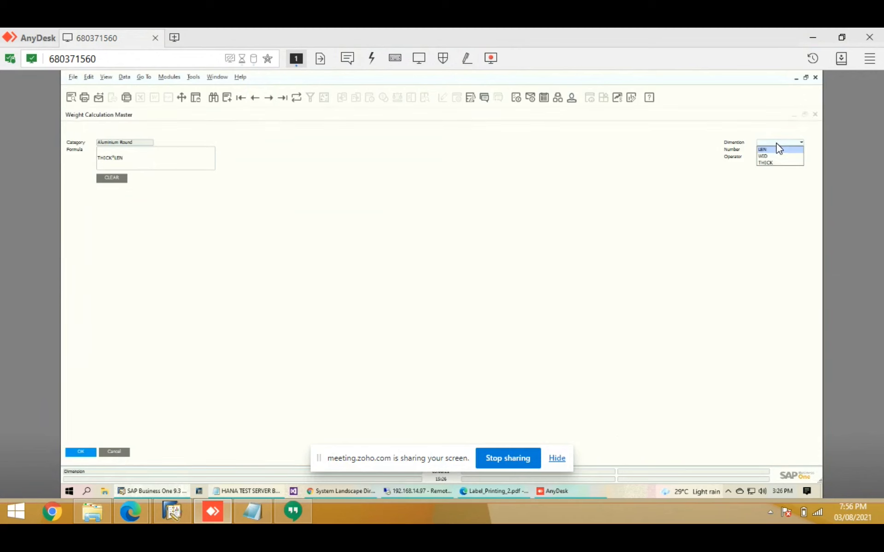
pyautogui.click(777, 150)
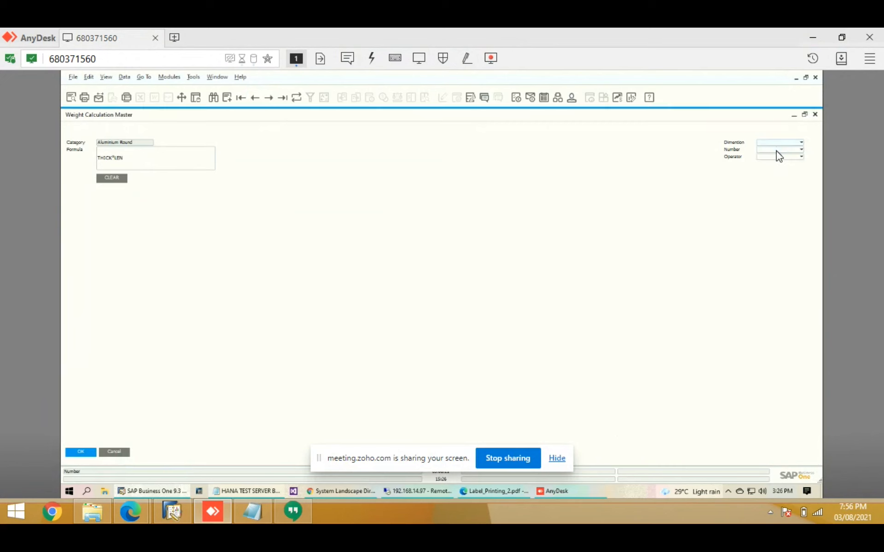
pyautogui.click(776, 151)
pyautogui.click(776, 151)
pyautogui.click(774, 157)
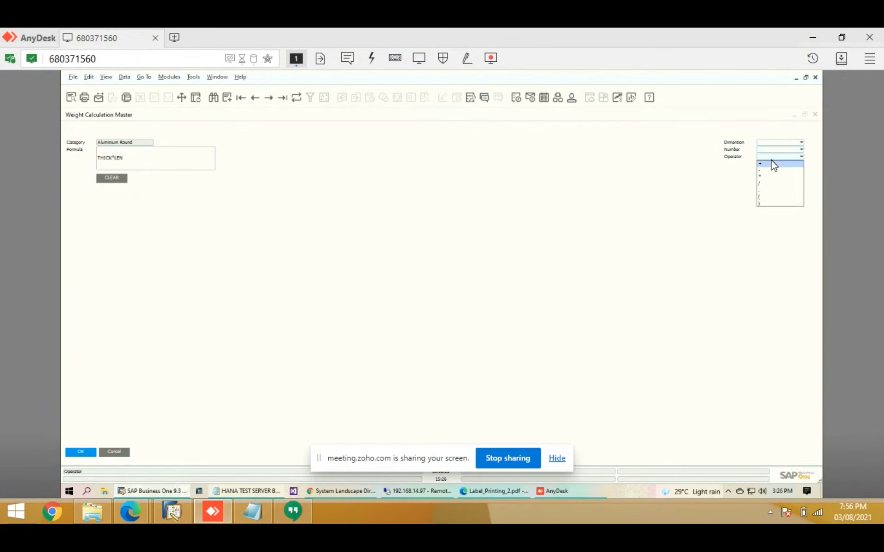
pyautogui.click(476, 218)
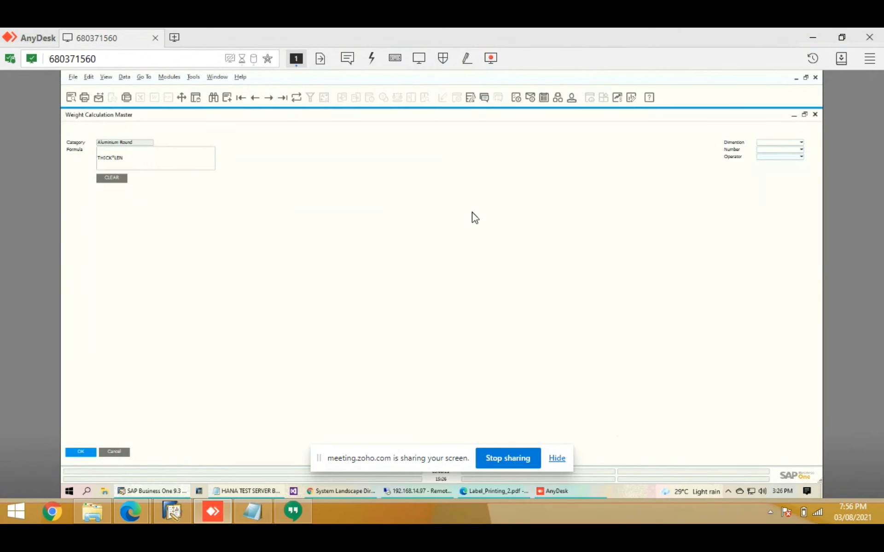
pyautogui.click(118, 453)
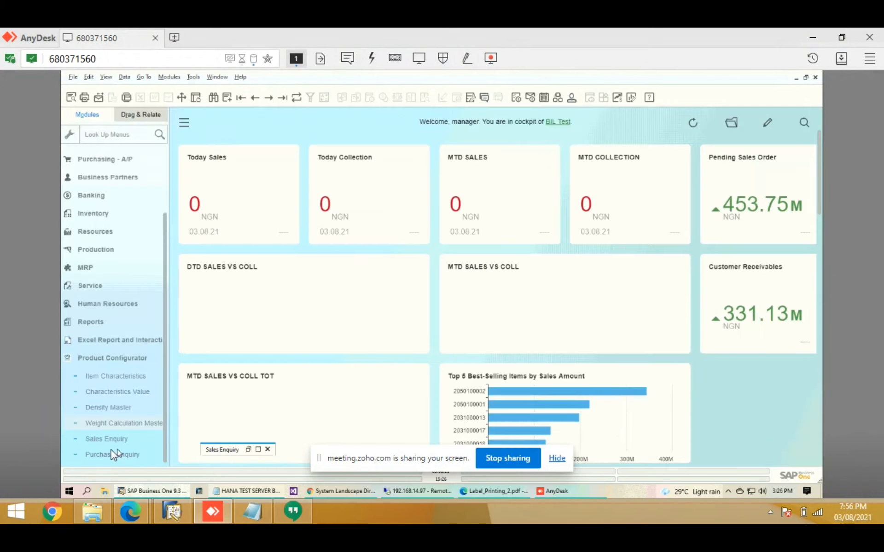
# Restore the Sales Enquiry form, choose ADEN POLY. as the customer and assign a sales person from the sales employee list.
pyautogui.click(109, 454)
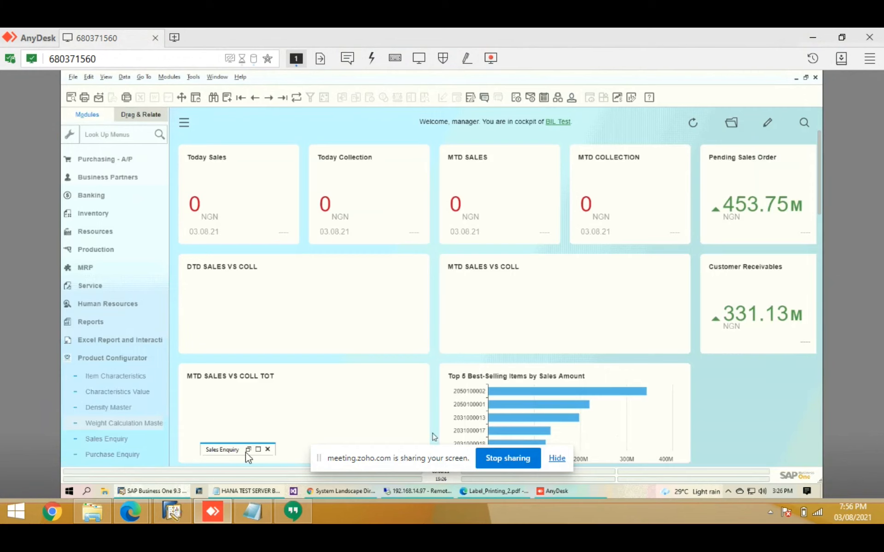
pyautogui.click(260, 449)
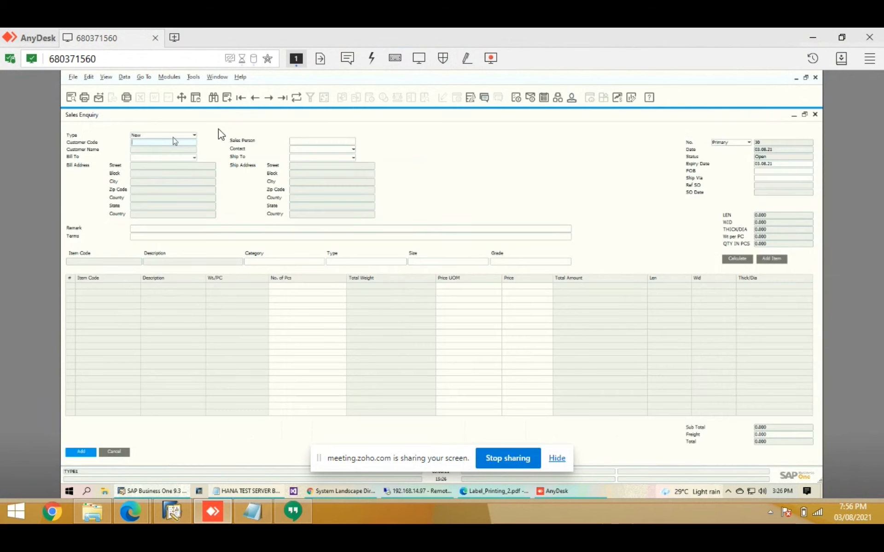
pyautogui.click(191, 141)
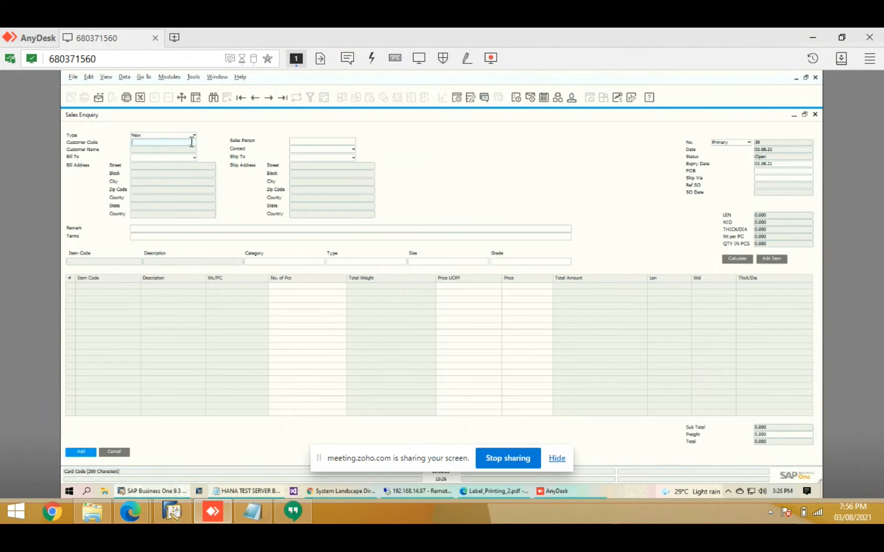
pyautogui.press('Tab')
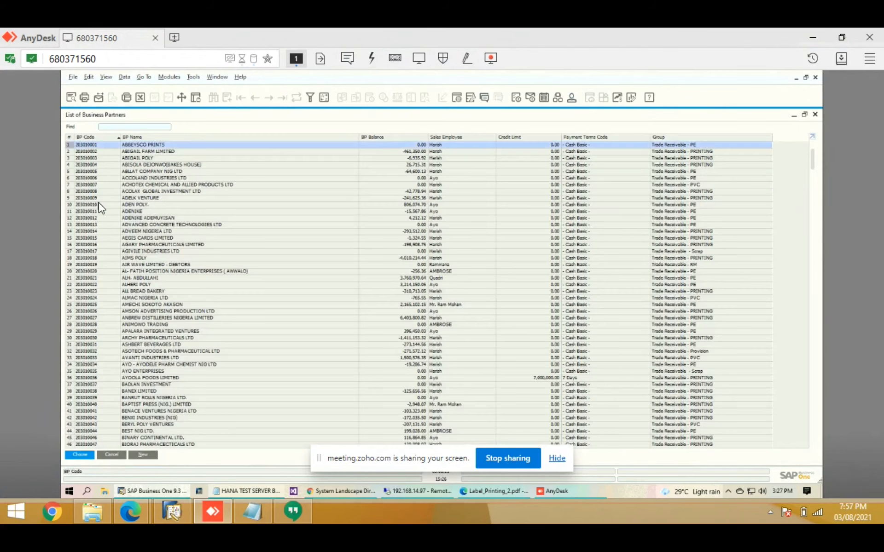
pyautogui.click(99, 204)
pyautogui.doubleClick(98, 204)
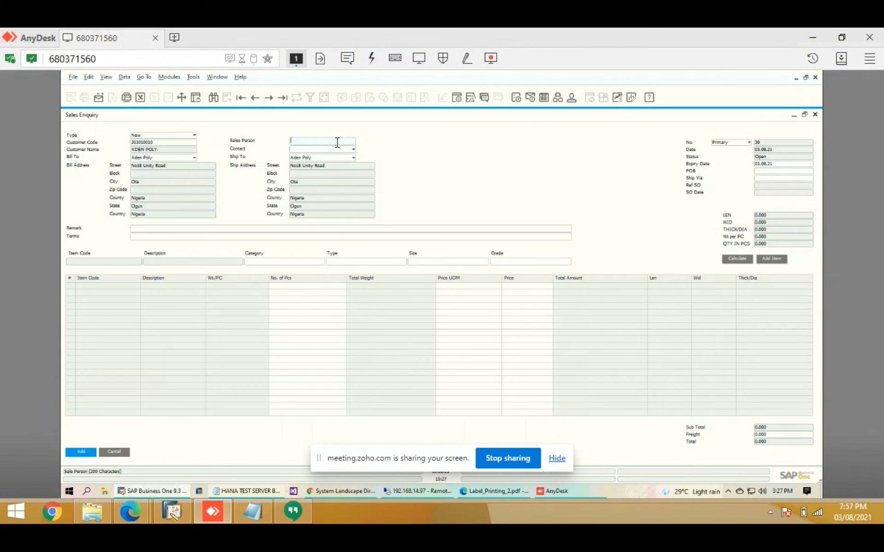
pyautogui.press('Tab')
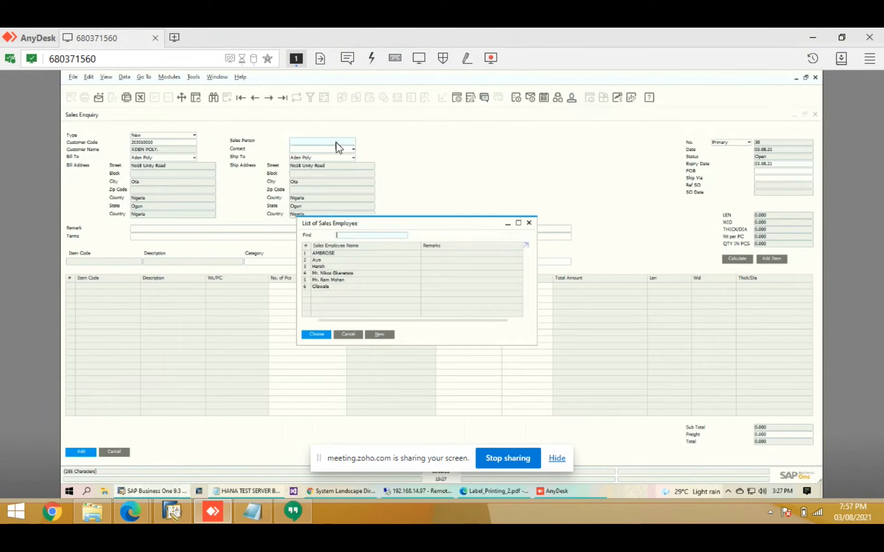
pyautogui.click(324, 295)
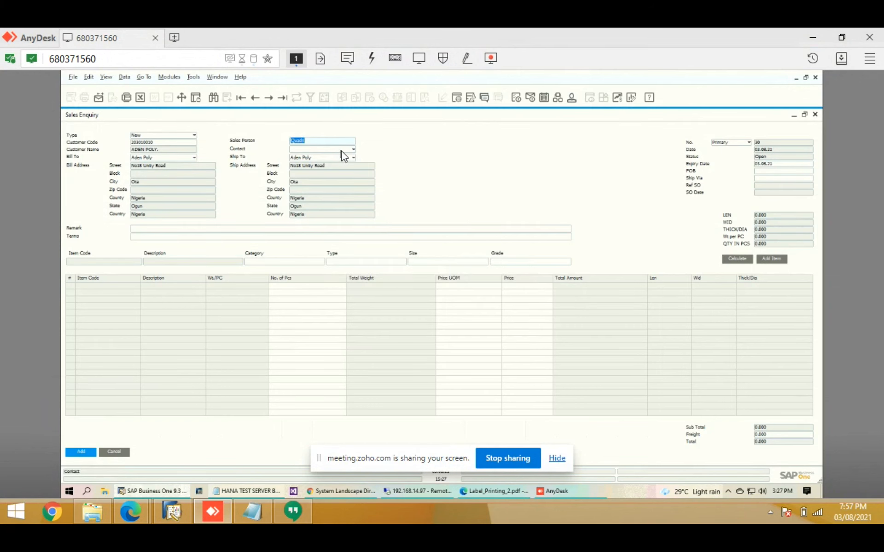
# Set the enquiry's FOB to EX-Works and its Ship Via to Roadlines.
pyautogui.click(773, 172)
pyautogui.write('EX-Works')
pyautogui.click(789, 178)
pyautogui.write('Roadlines')
# Configure the enquiry item with category Round, type Aluminium Round, size 15 and grade 6061.
pyautogui.click(266, 262)
pyautogui.press('Tab')
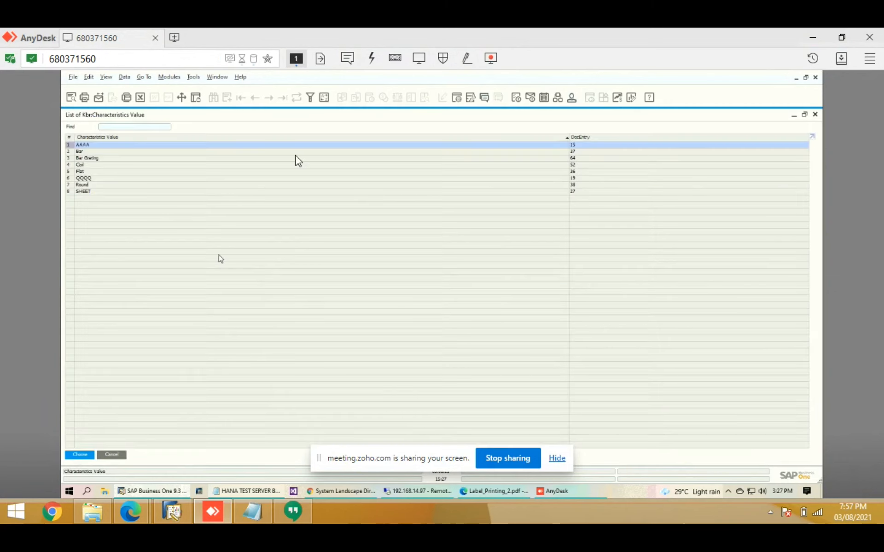
pyautogui.doubleClick(106, 185)
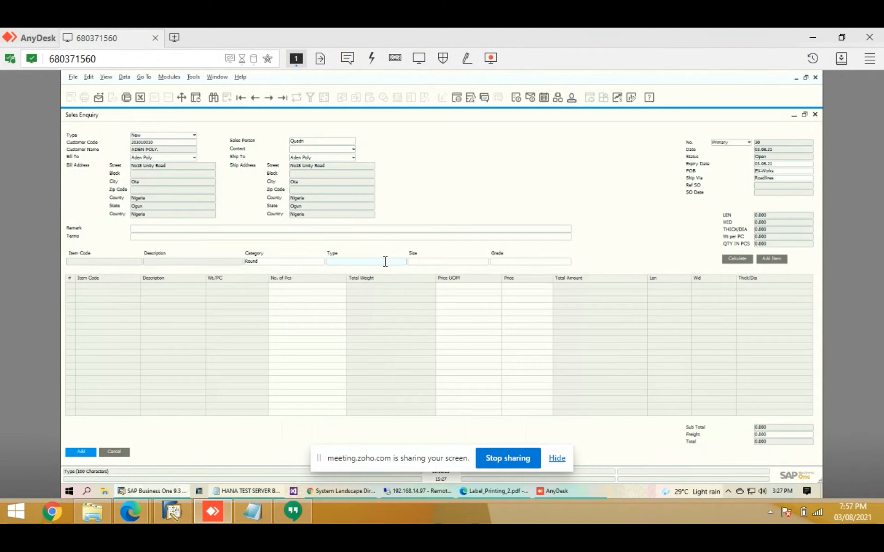
pyautogui.press('Tab')
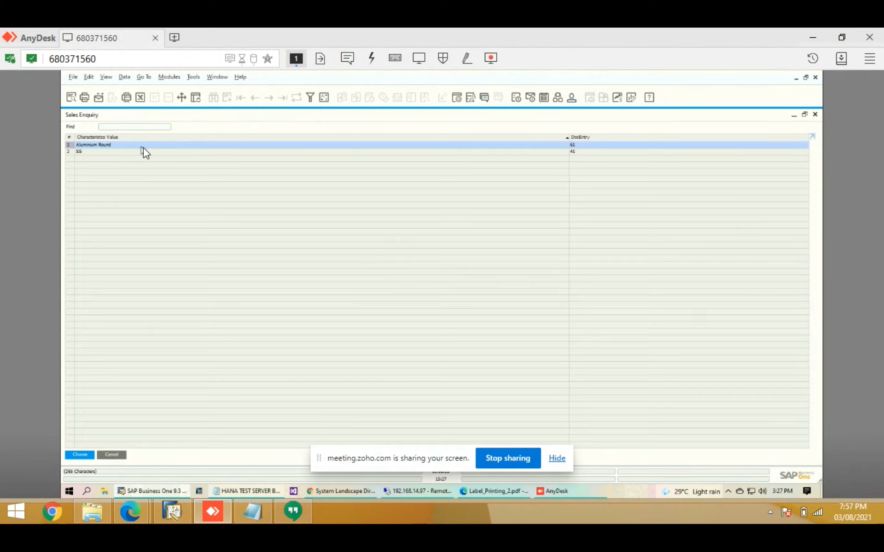
pyautogui.press('Return')
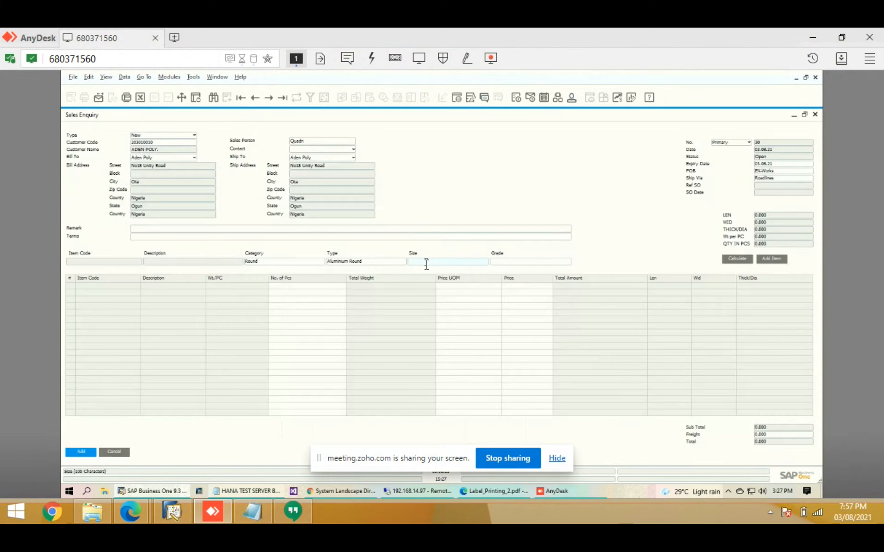
pyautogui.press('Tab')
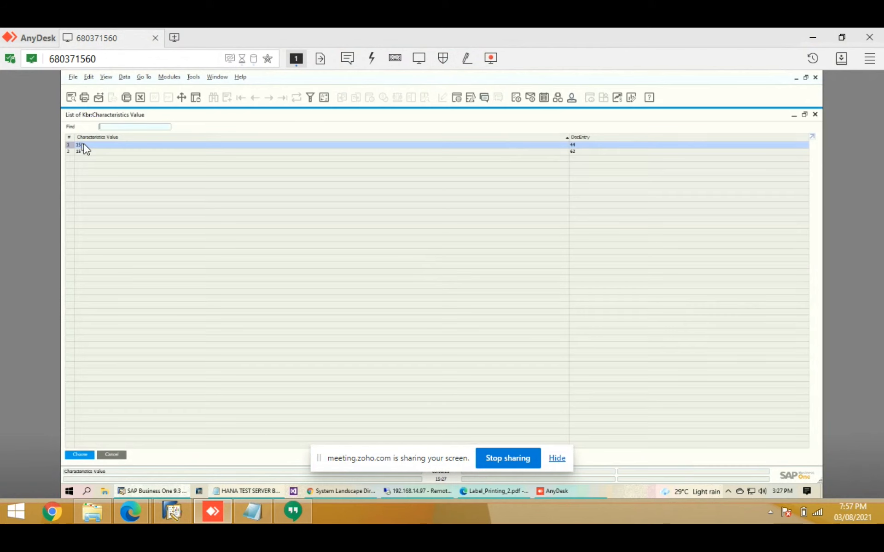
pyautogui.press('Return')
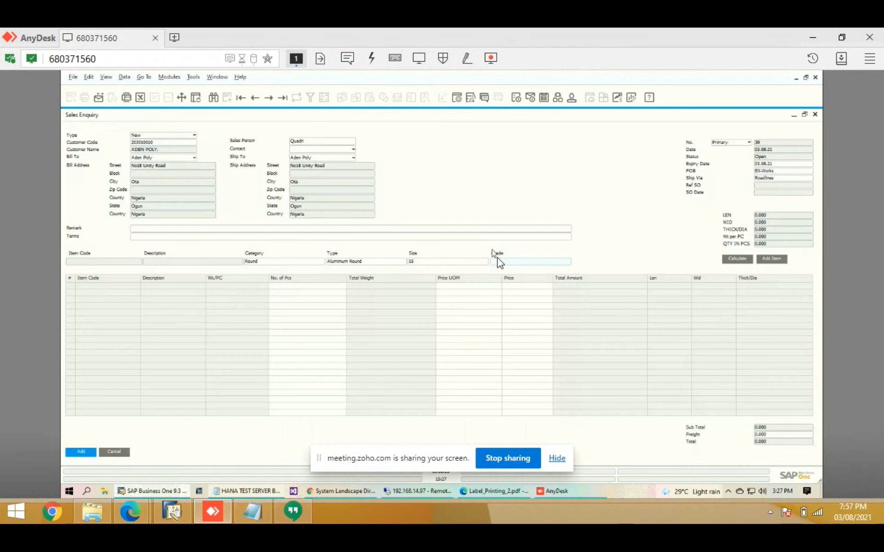
pyautogui.press('Tab')
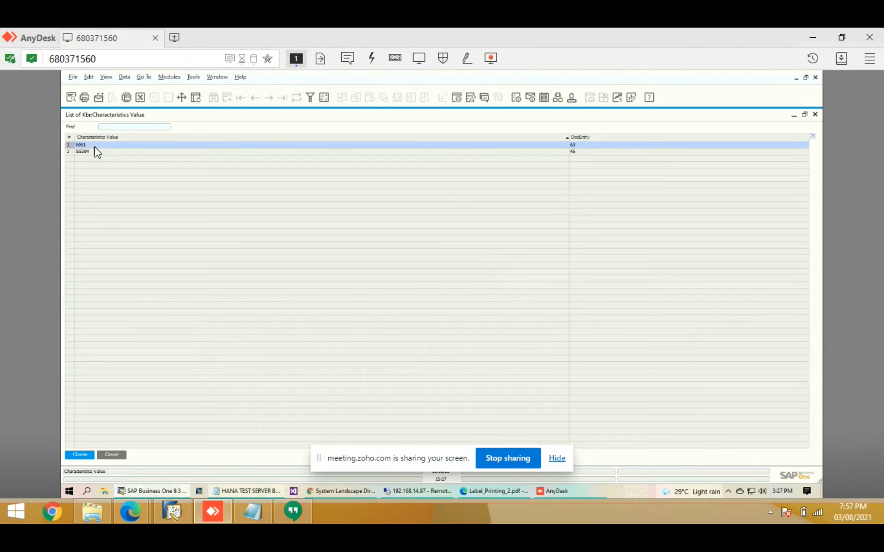
pyautogui.press('Return')
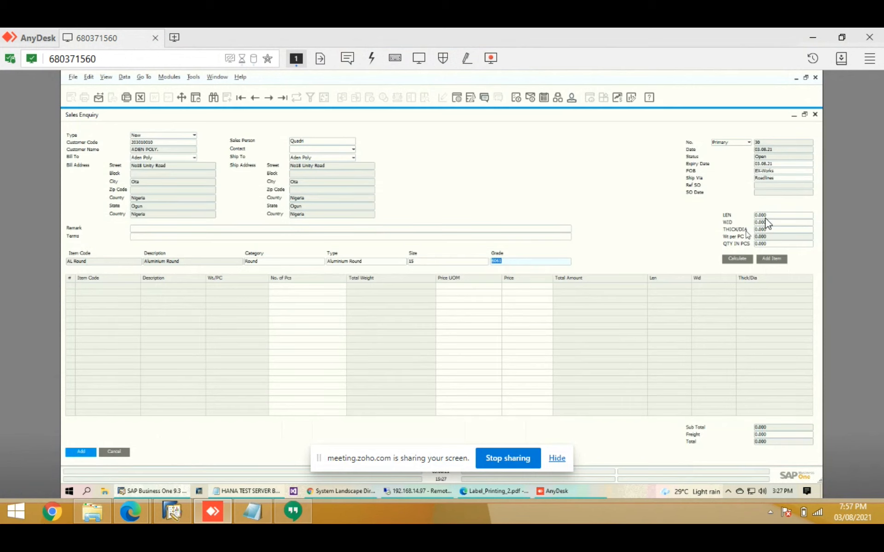
# Enter length 200, thickness/diameter 15 and quantity 4 pieces, calculate the piece weight and add the item to the enquiry lines.
pyautogui.click(784, 216)
pyautogui.write('200')
pyautogui.click(773, 227)
pyautogui.write('15')
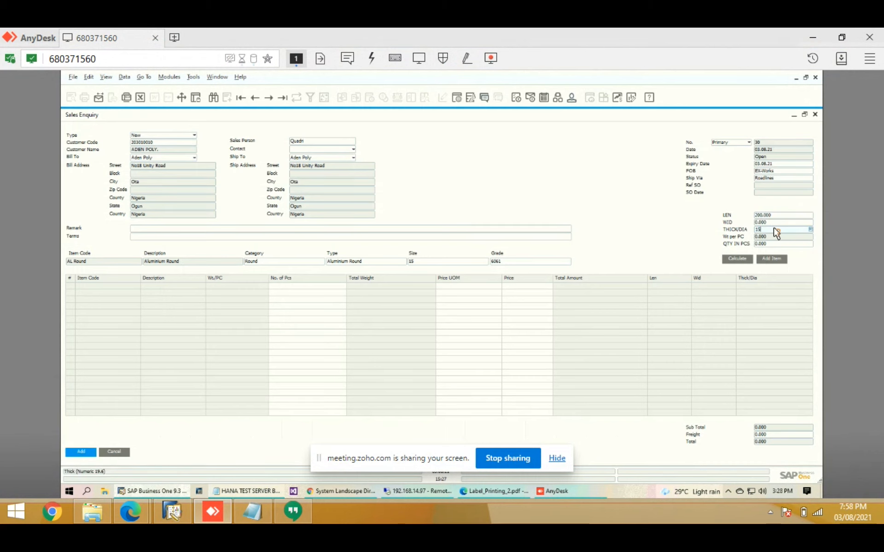
pyautogui.click(774, 244)
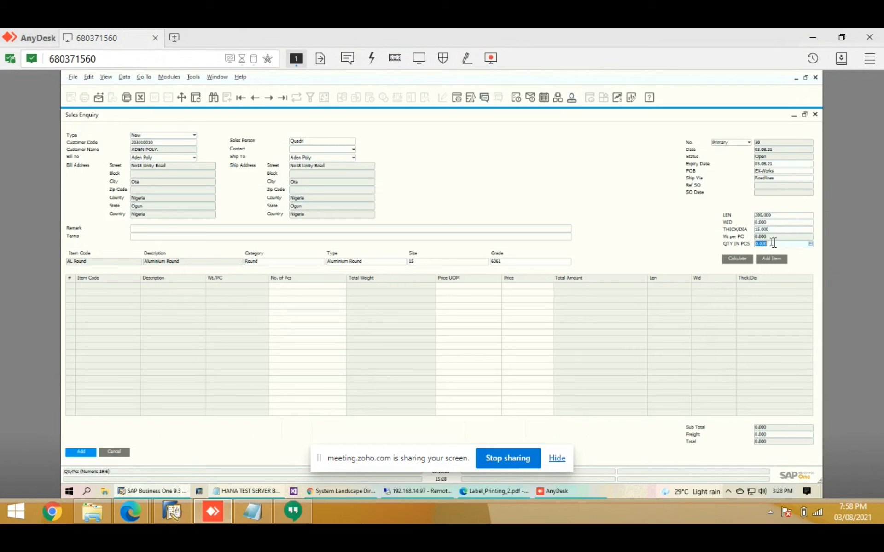
pyautogui.write('4')
pyautogui.click(739, 259)
pyautogui.click(775, 259)
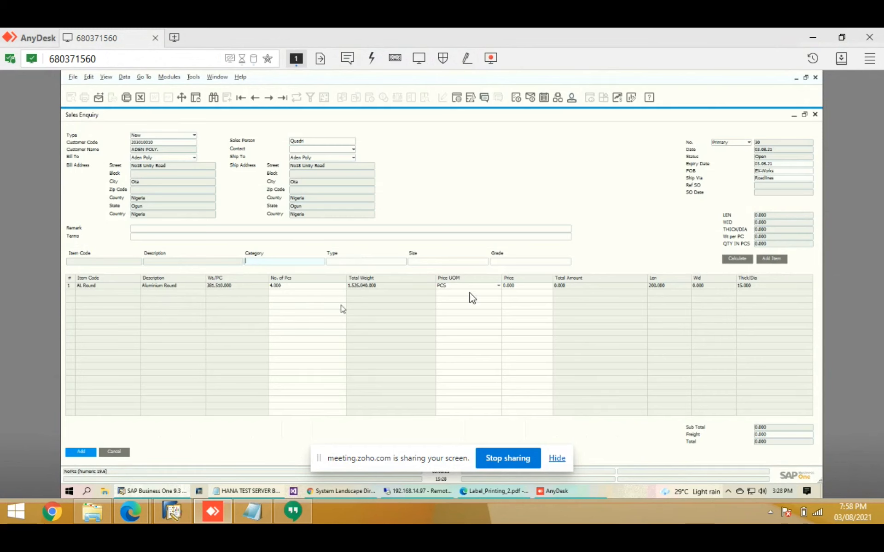
# Set the Aluminium Round line's price to 150 and add the sales enquiry.
pyautogui.click(522, 287)
pyautogui.write('150')
pyautogui.click(81, 452)
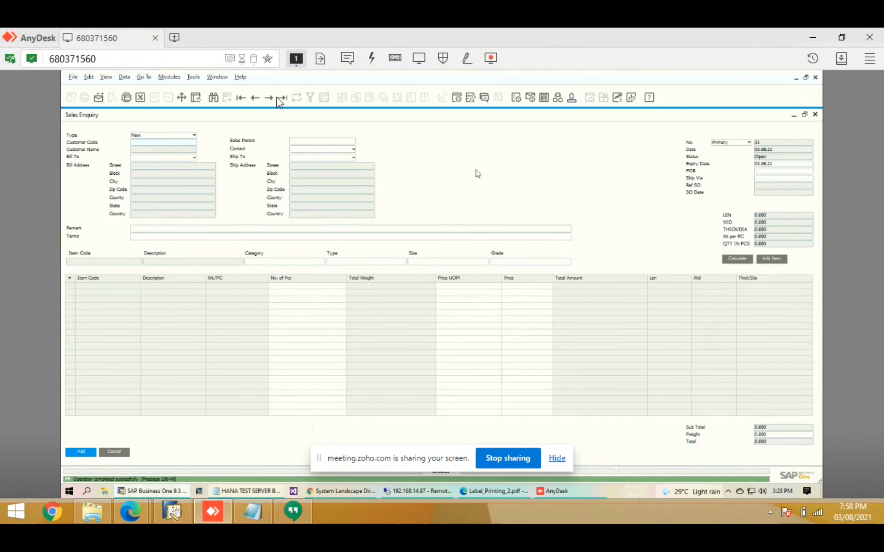
# Return to the saved ADEN POLY. enquiry, discarding the blank form, and open its printed sales quote report.
pyautogui.click(255, 98)
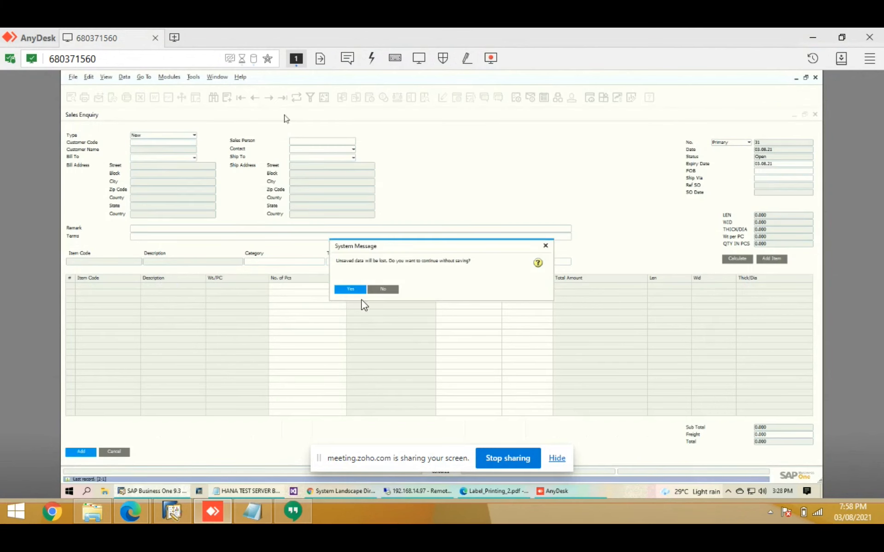
pyautogui.click(350, 290)
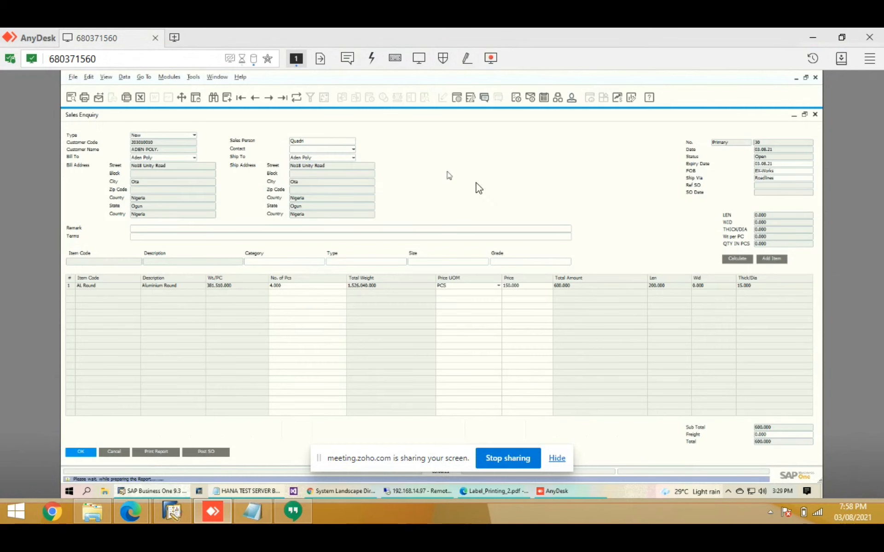
pyautogui.click(556, 459)
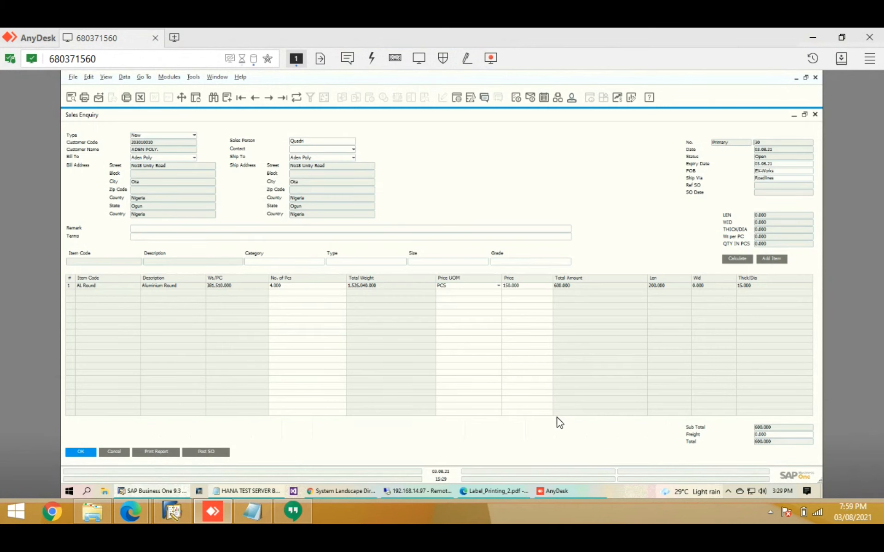
pyautogui.click(156, 453)
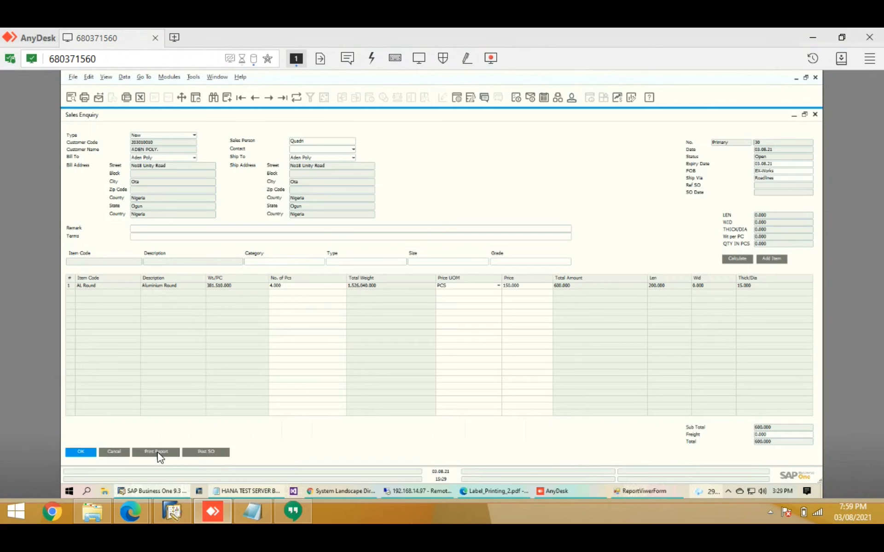
pyautogui.click(657, 490)
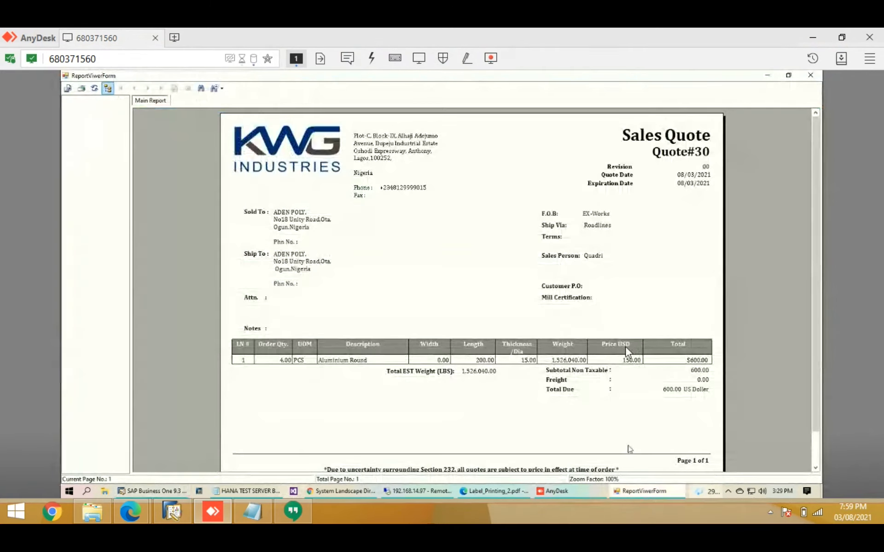
# Review the sales quote from its header down to the footer notes, and close the report.
pyautogui.scroll(-1, 626, 349)
pyautogui.scroll(1, 537, 365)
pyautogui.scroll(-2, 618, 404)
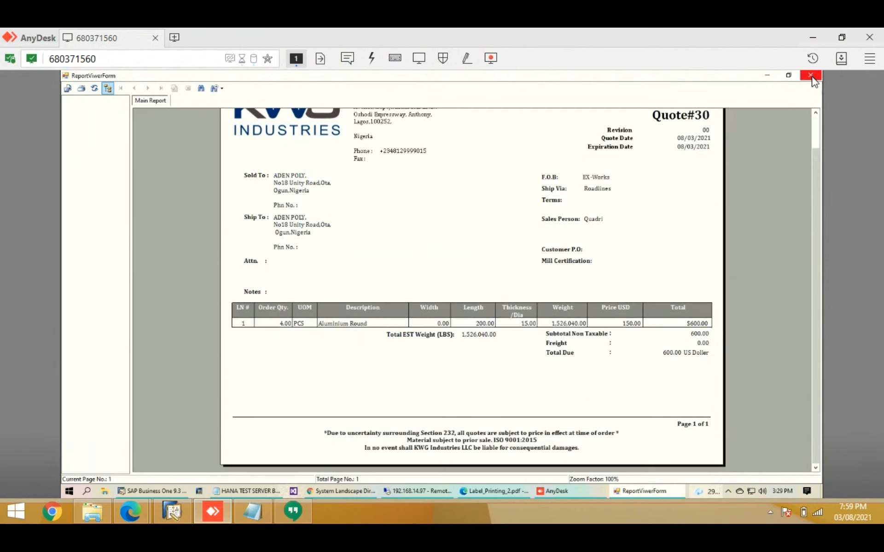
pyautogui.scroll(2, 698, 157)
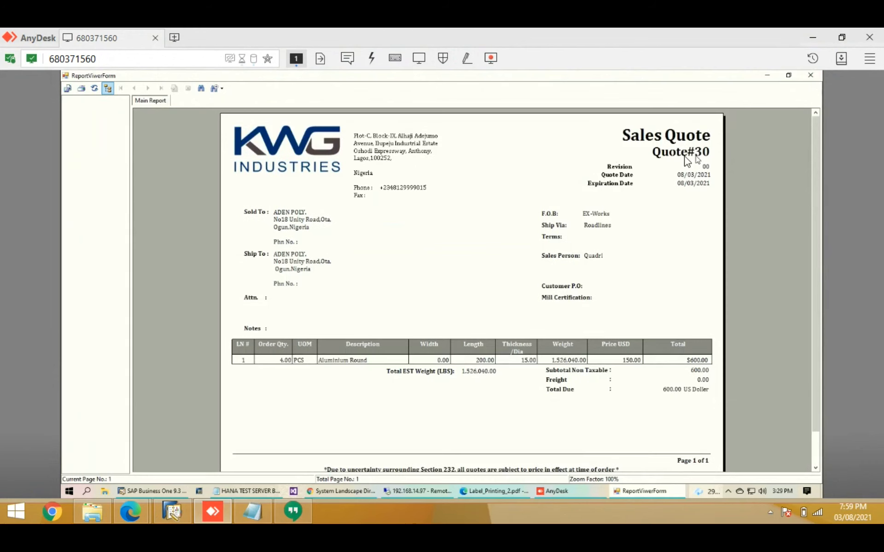
pyautogui.click(810, 75)
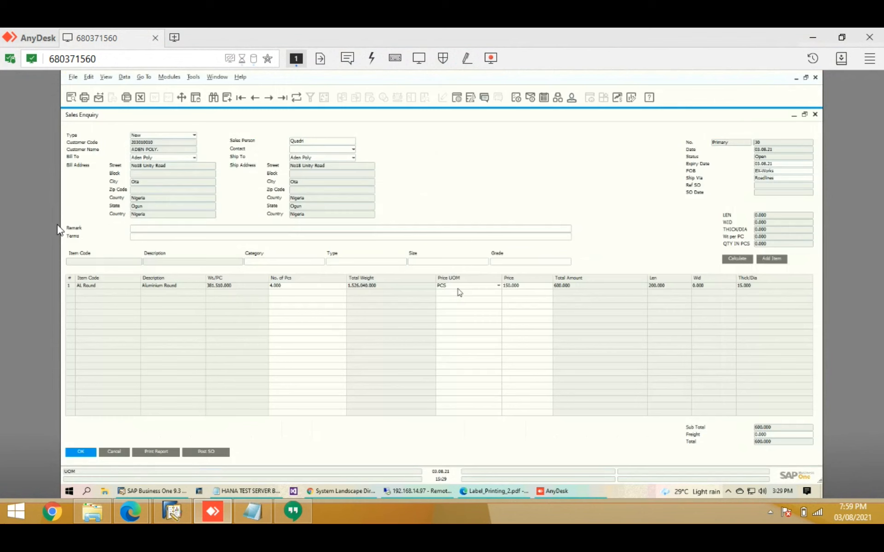
# Enter the terms "material will be delivered after 30 days", set the freight to 120 and update the enquiry.
pyautogui.click(143, 229)
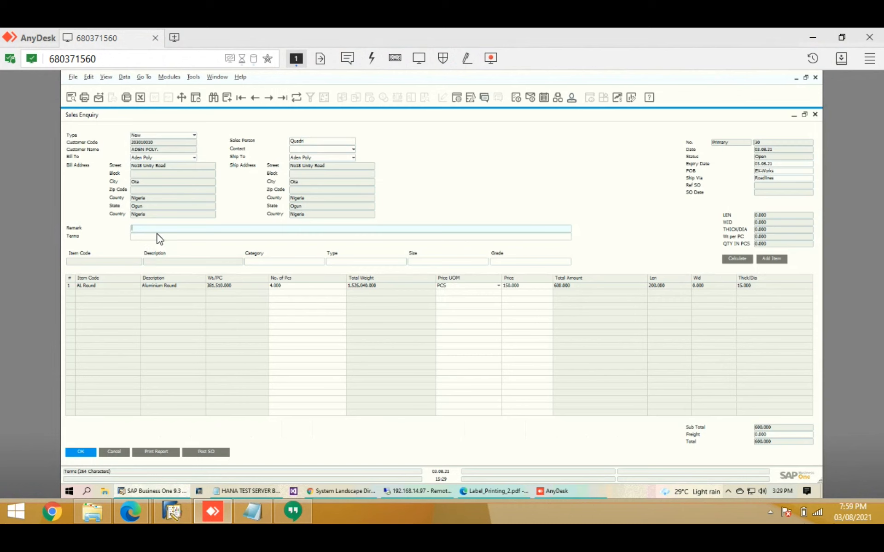
pyautogui.write('material will be delivered after 30 days')
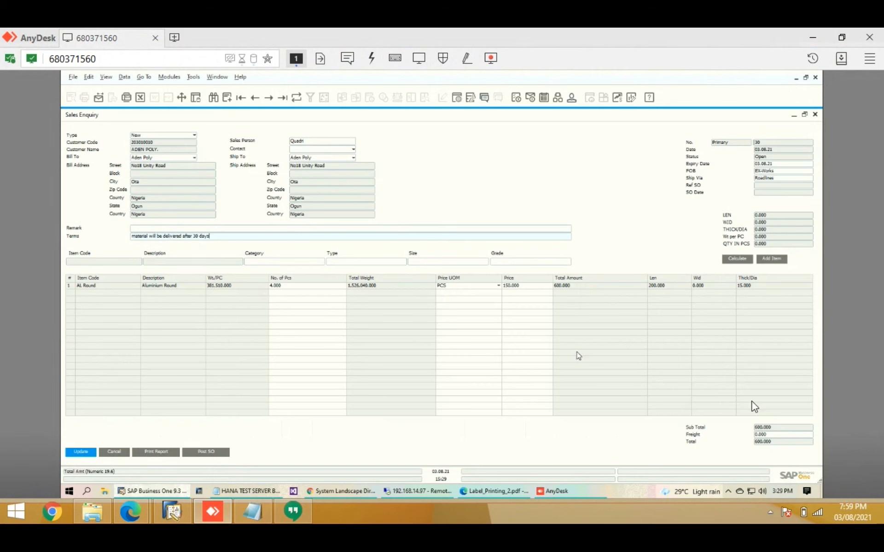
pyautogui.click(780, 436)
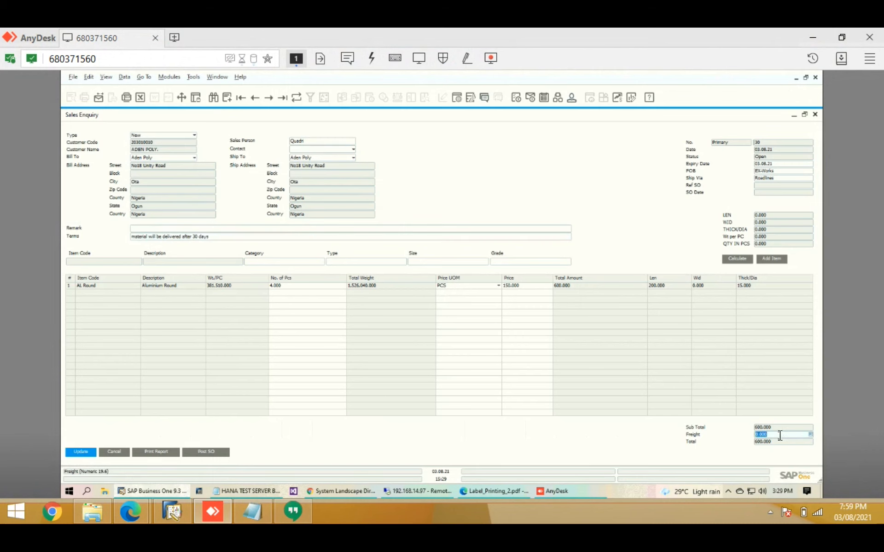
pyautogui.write('120')
pyautogui.click(80, 452)
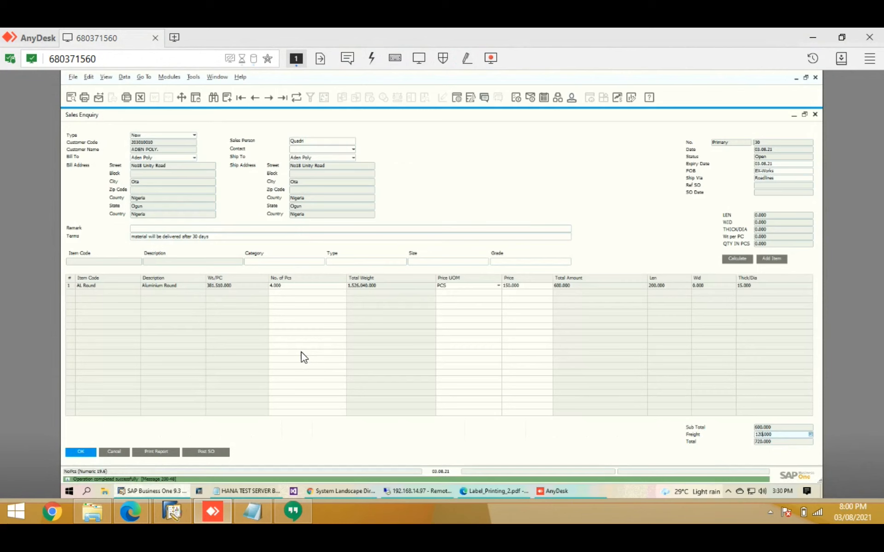
# Check the enquiry's Type choices and try to post the enquiry as a sales order.
pyautogui.click(172, 134)
pyautogui.click(173, 135)
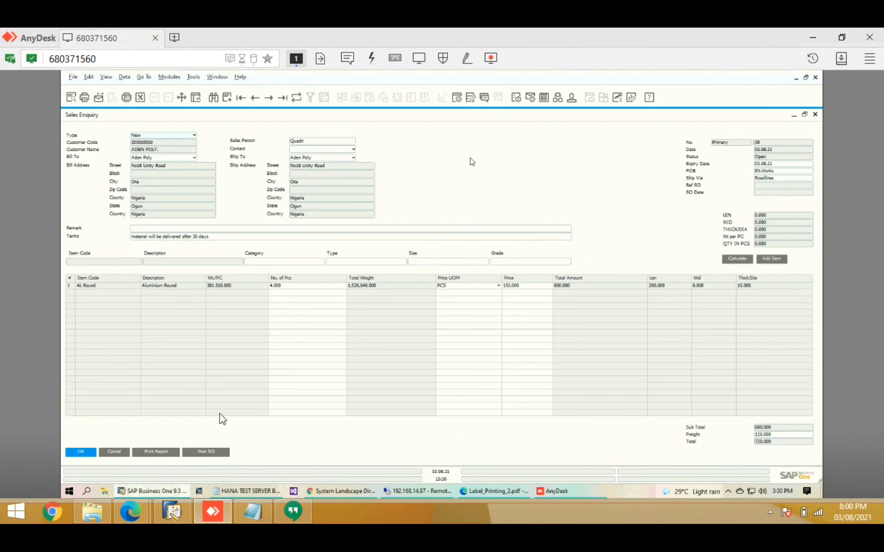
pyautogui.click(205, 453)
pyautogui.click(205, 454)
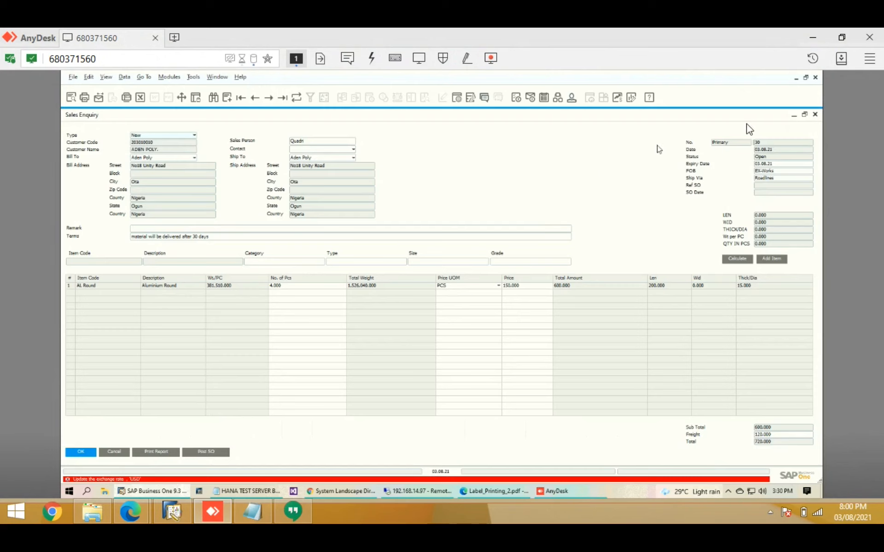
# Minimize the enquiry and enter the USD exchange rate for 3 August 2021 in Exchange Rates and Indexes.
pyautogui.click(793, 115)
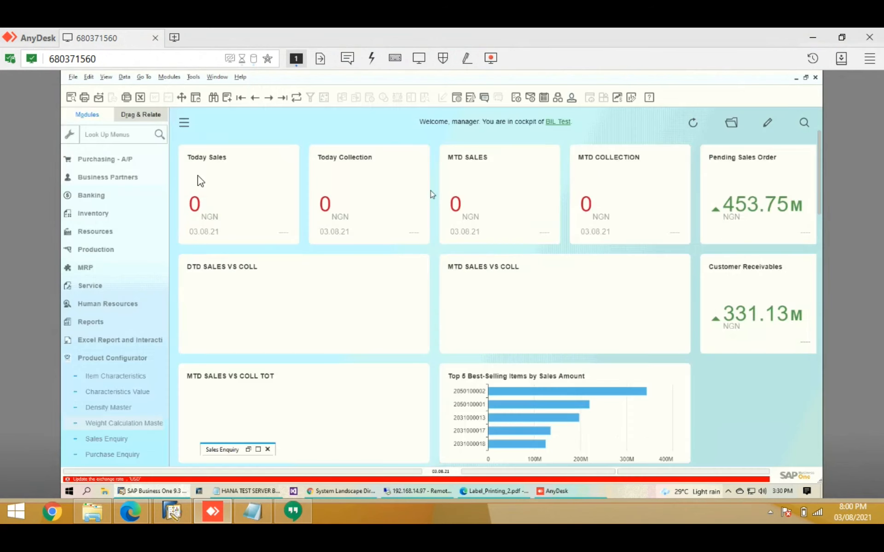
pyautogui.scroll(5, 117, 165)
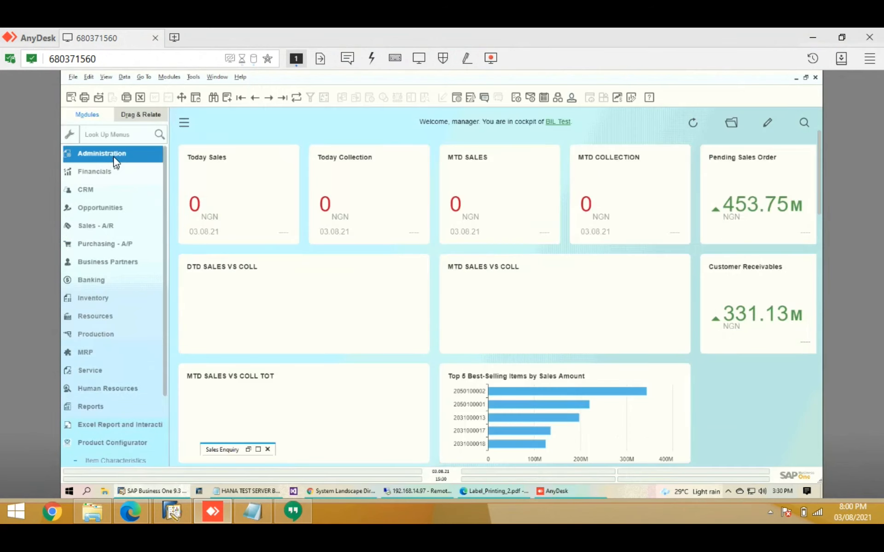
pyautogui.click(105, 157)
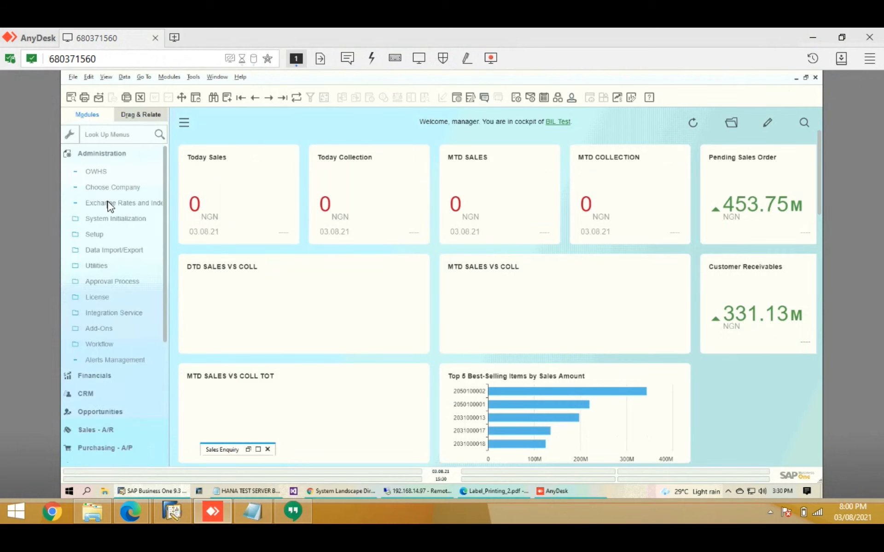
pyautogui.click(109, 203)
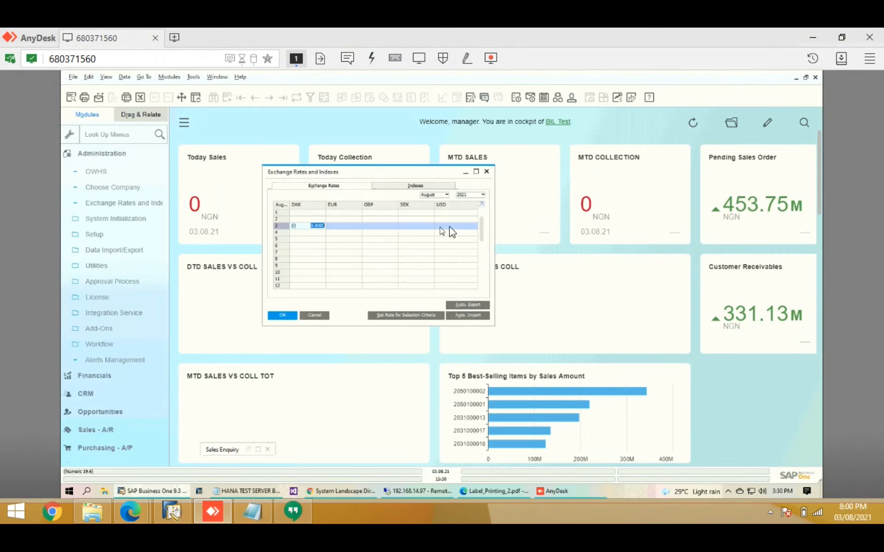
pyautogui.click(450, 227)
pyautogui.press('Return')
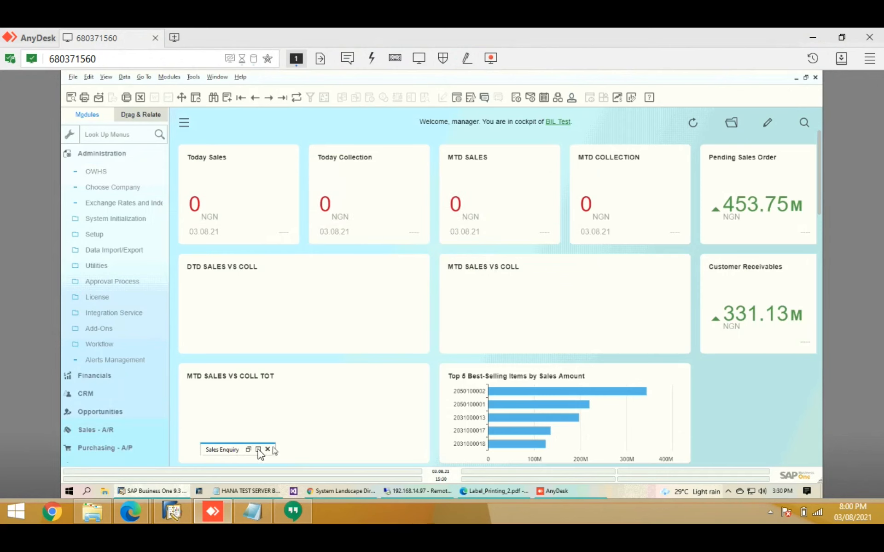
# Restore the Sales Enquiry form and post the ADEN POLY. enquiry as a sales order.
pyautogui.click(258, 450)
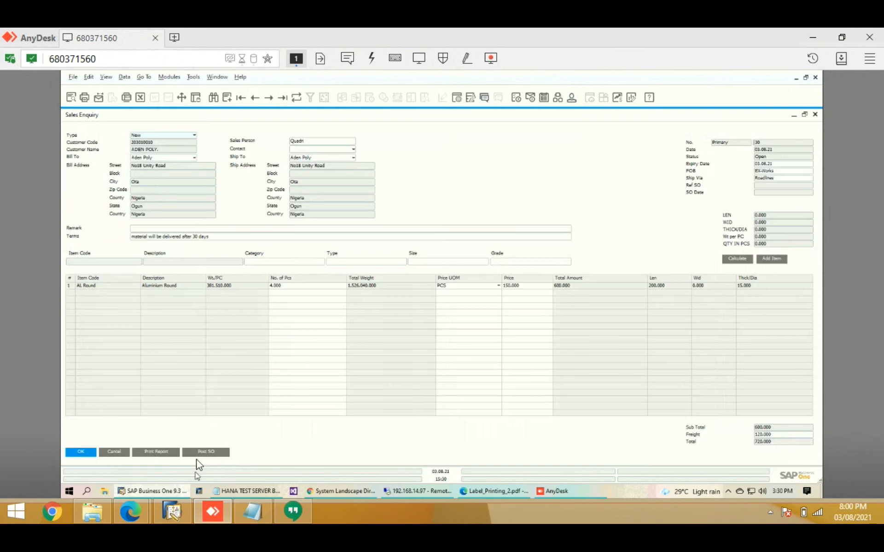
pyautogui.click(207, 452)
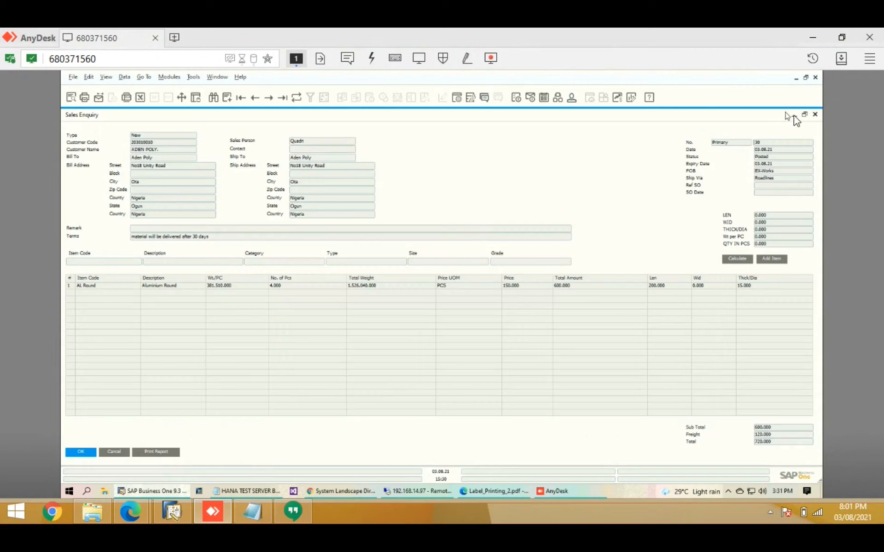
# Minimize the enquiry, open the latest sales order and check its line and base reference fields against the enquiry.
pyautogui.click(794, 115)
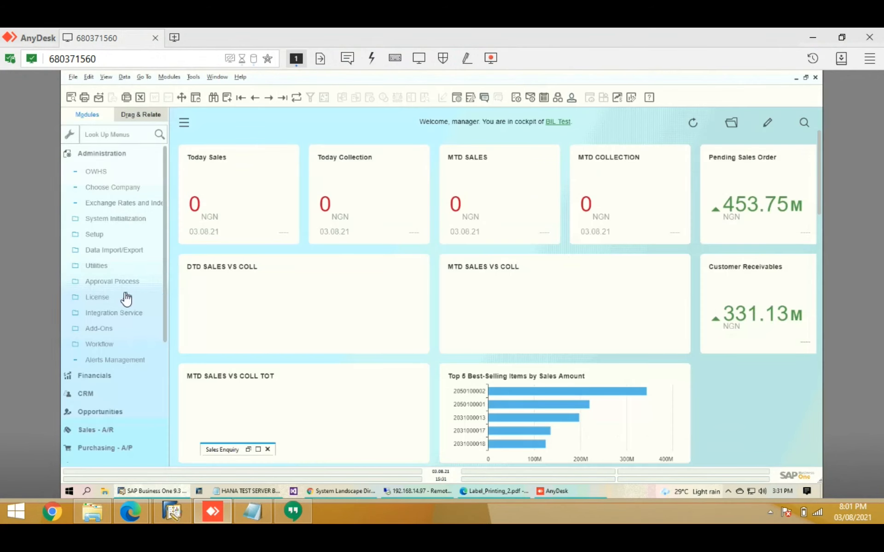
pyautogui.click(94, 156)
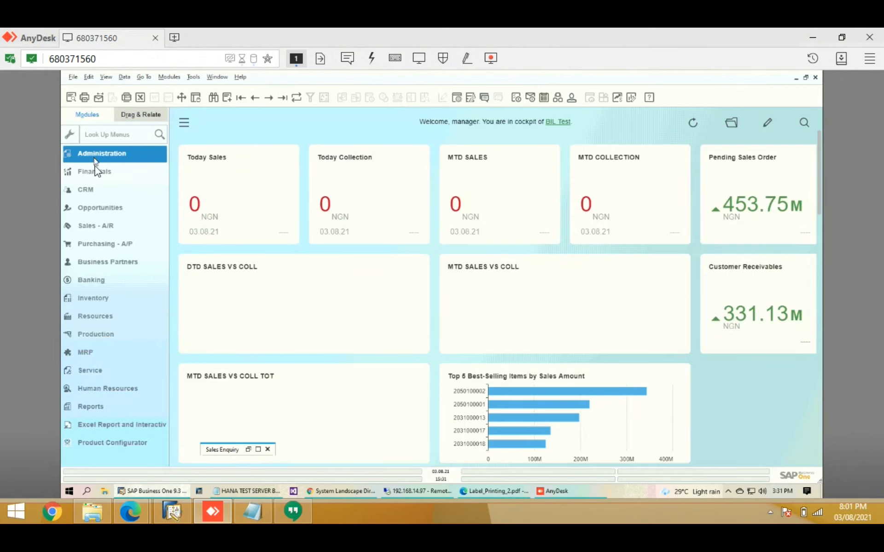
pyautogui.click(88, 226)
pyautogui.scroll(-4, 111, 272)
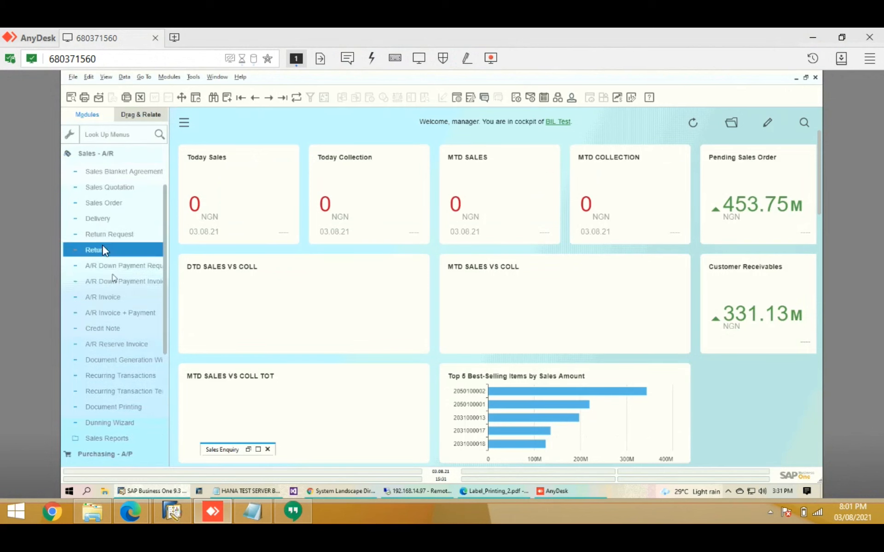
pyautogui.click(105, 203)
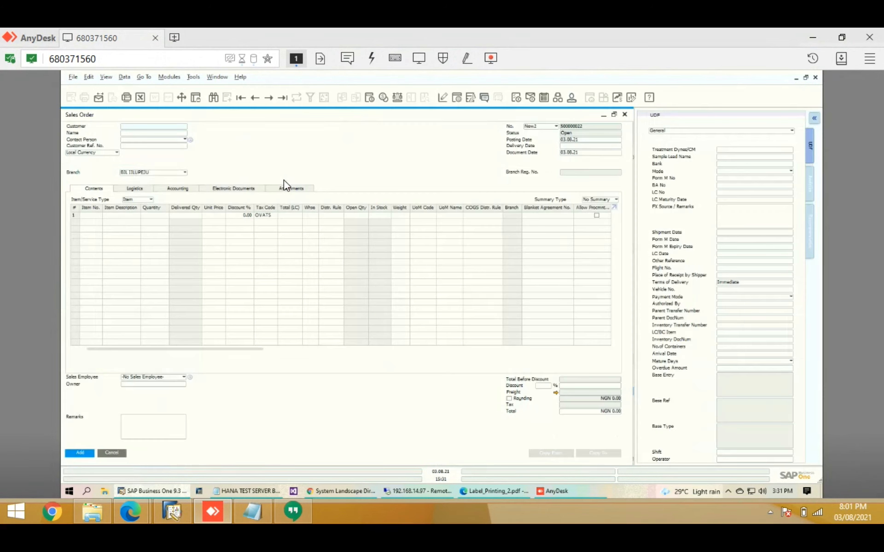
pyautogui.click(254, 98)
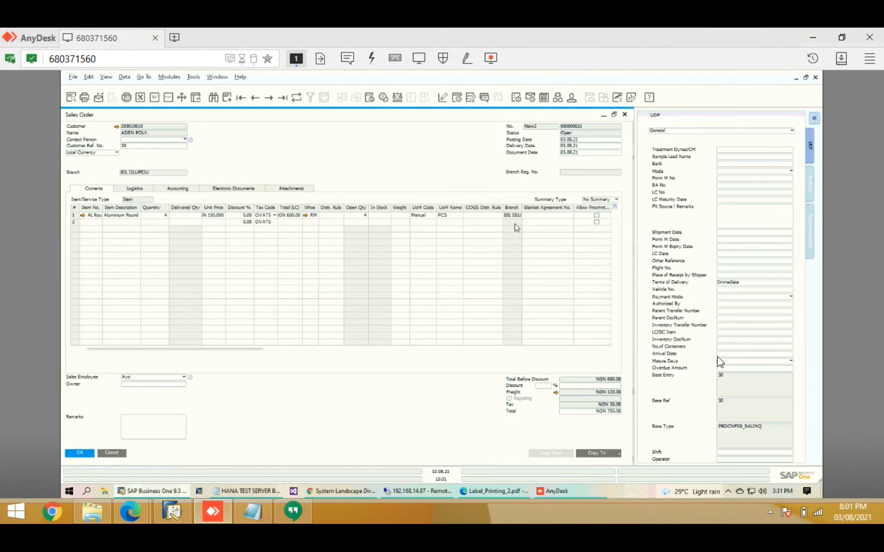
pyautogui.click(737, 404)
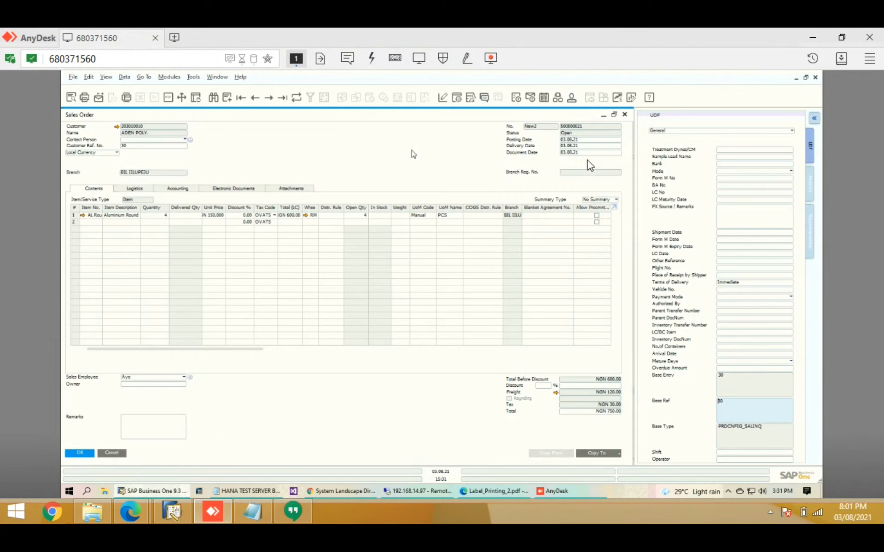
pyautogui.click(627, 115)
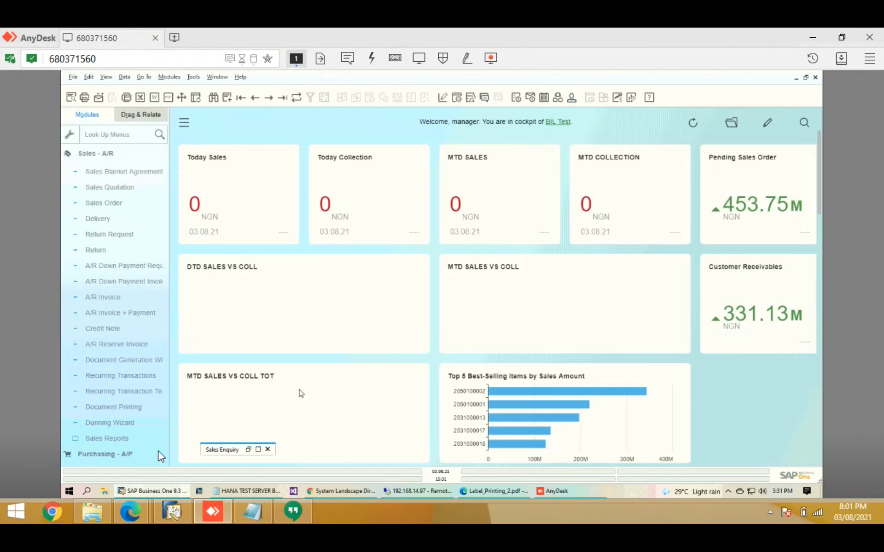
# Start a Product Configurator purchase enquiry for vendor Bilga Global Resorces Limited with required date 6 August 2021.
pyautogui.click(98, 154)
pyautogui.click(104, 442)
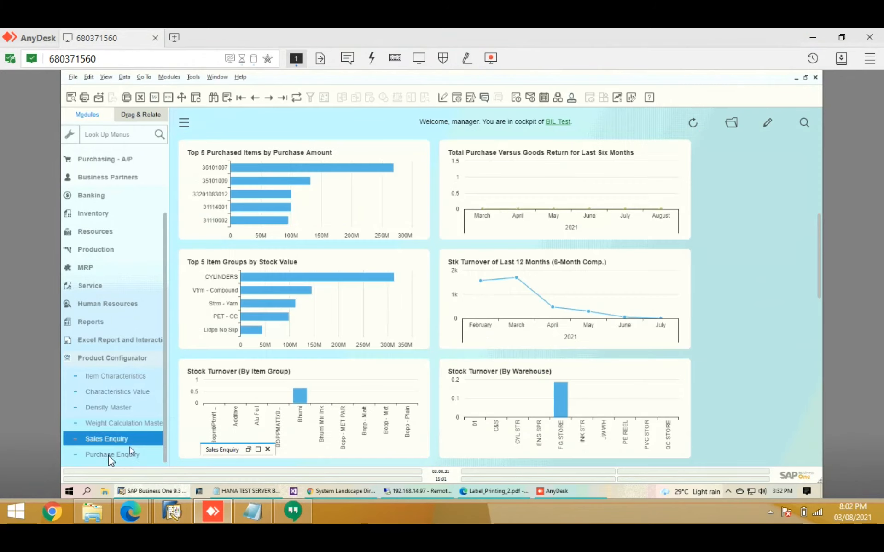
pyautogui.click(108, 455)
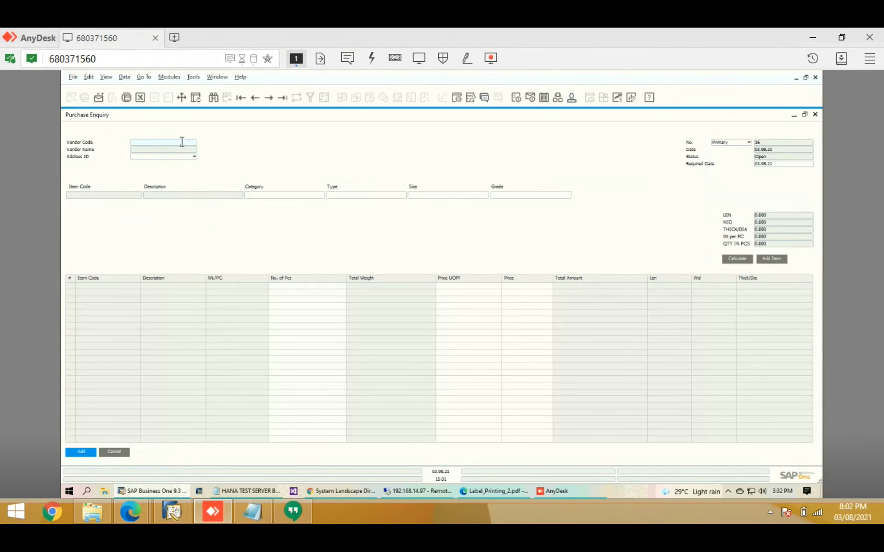
pyautogui.press('Tab')
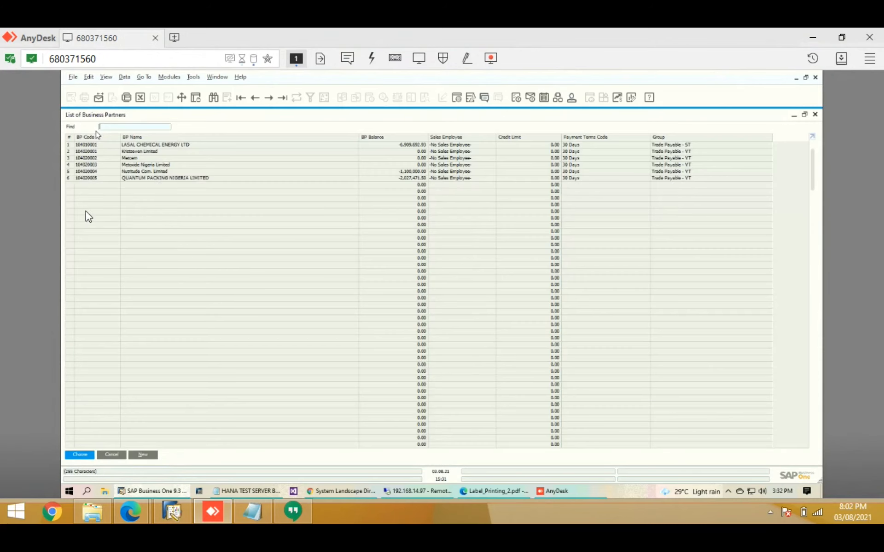
pyautogui.doubleClick(105, 228)
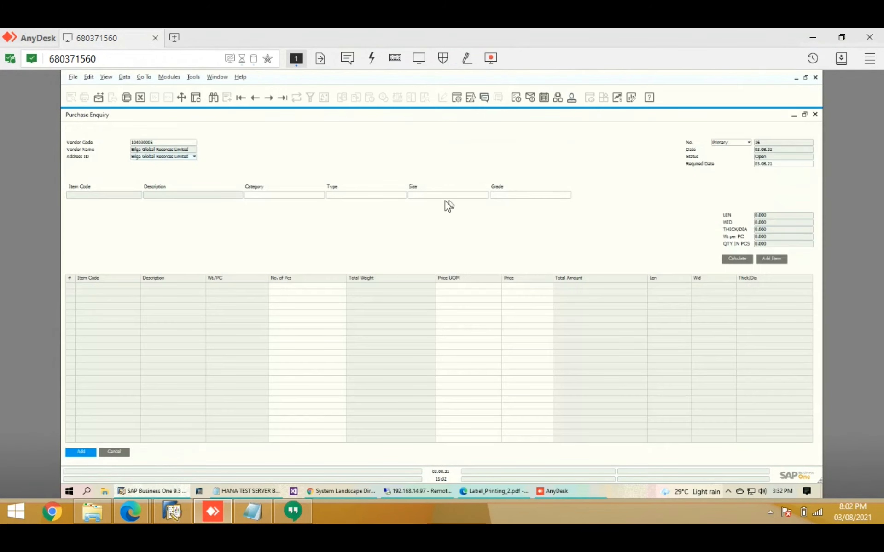
pyautogui.click(788, 164)
pyautogui.click(810, 164)
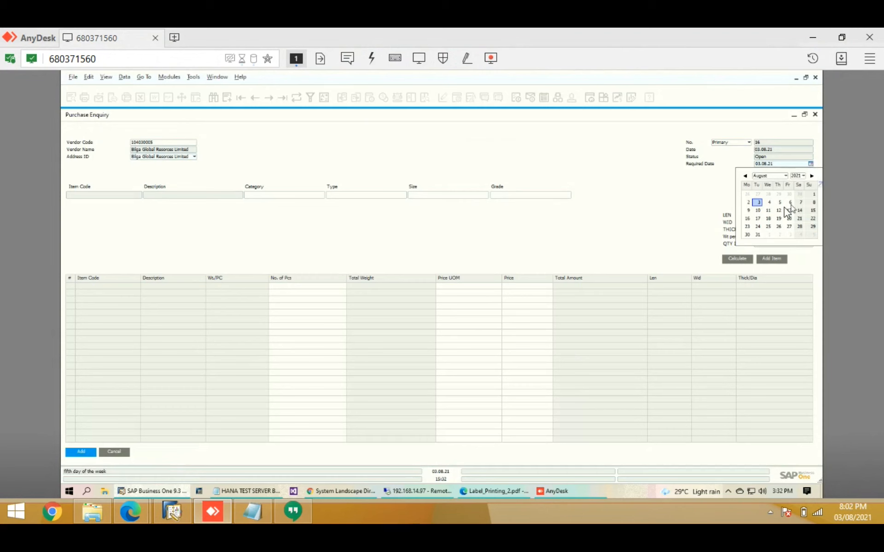
pyautogui.click(790, 203)
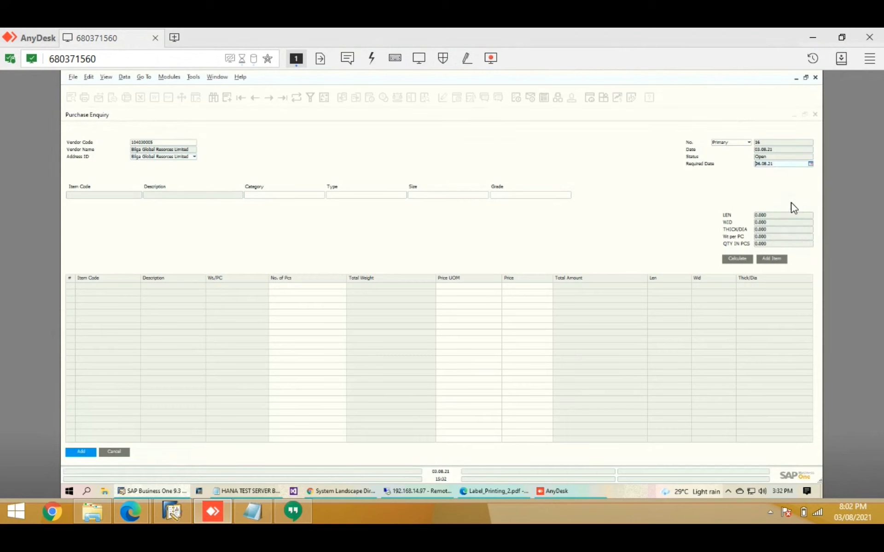
# Configure the enquiry item with category Round, type Aluminium Round, size 15 and grade 6061.
pyautogui.click(288, 196)
pyautogui.press('Tab')
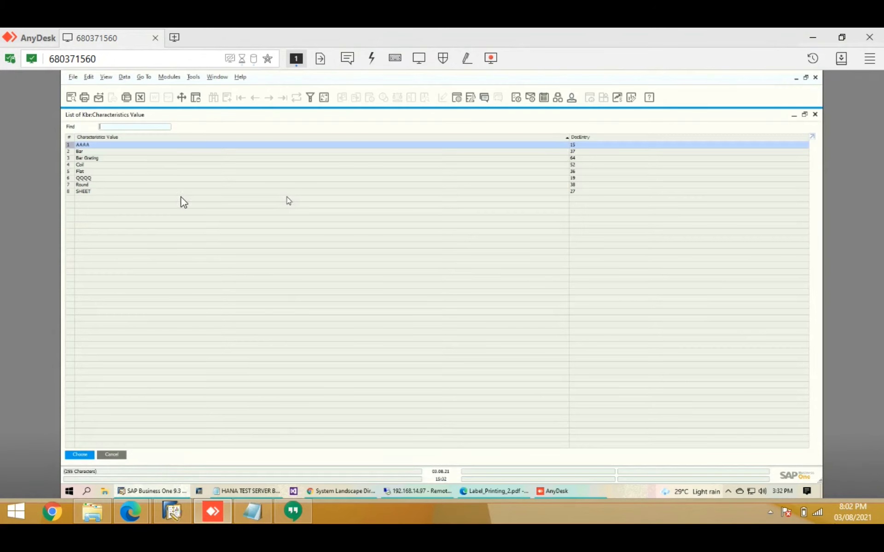
pyautogui.doubleClick(88, 184)
pyautogui.click(375, 194)
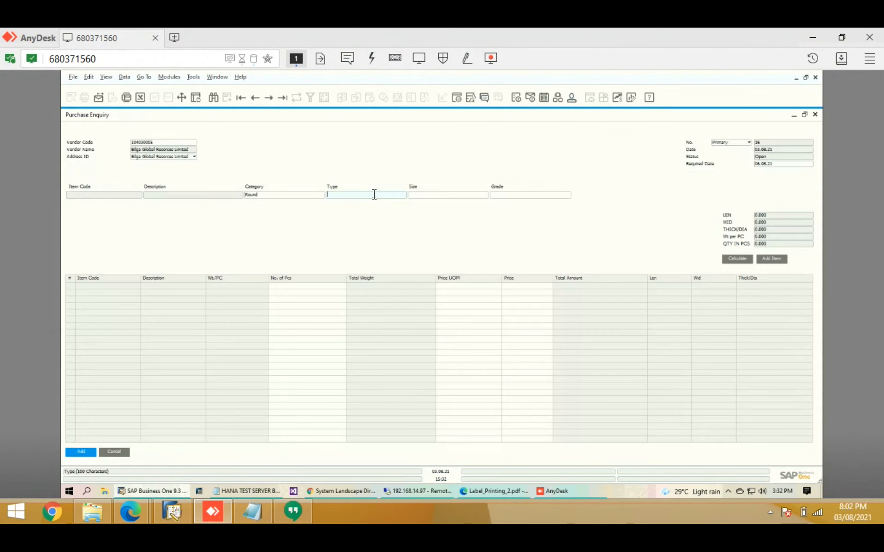
pyautogui.press('Tab')
pyautogui.doubleClick(91, 145)
pyautogui.press('Tab')
pyautogui.doubleClick(101, 144)
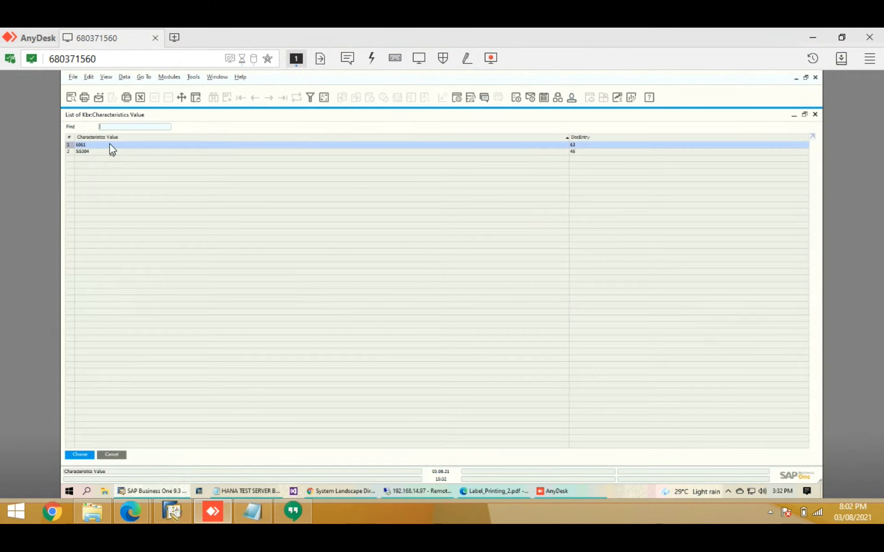
pyautogui.doubleClick(110, 146)
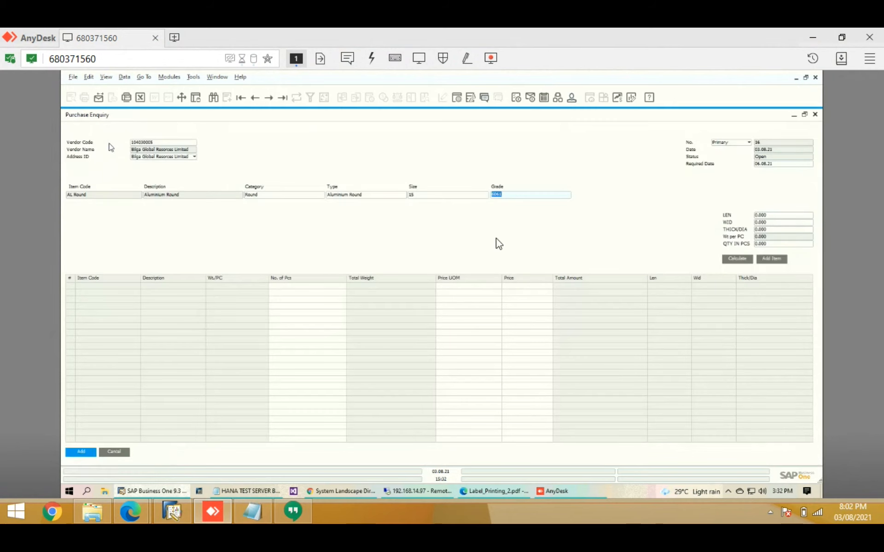
# Set the length to 250, thickness/diameter to 15 and quantity to 6 pieces, calculate the weight and add the item.
pyautogui.click(773, 215)
pyautogui.write('250')
pyautogui.click(773, 230)
pyautogui.write('15')
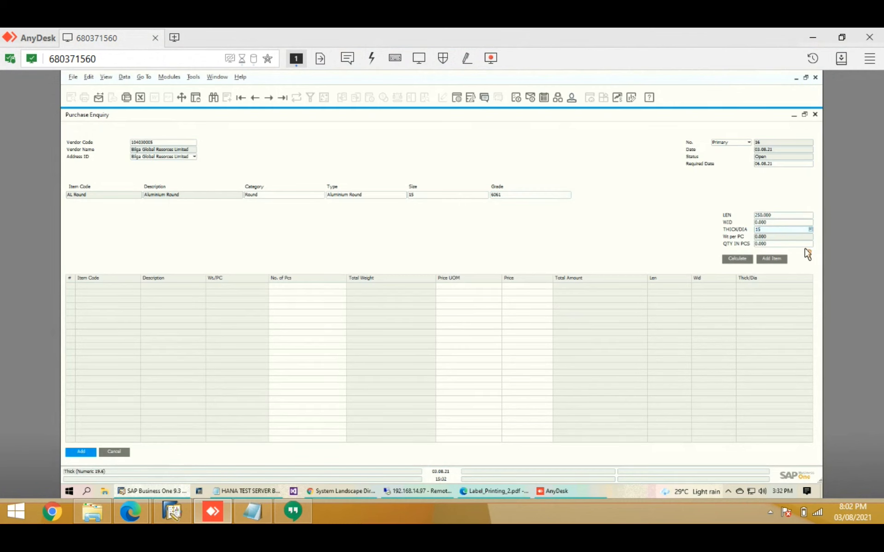
pyautogui.click(784, 244)
pyautogui.write('6')
pyautogui.click(742, 259)
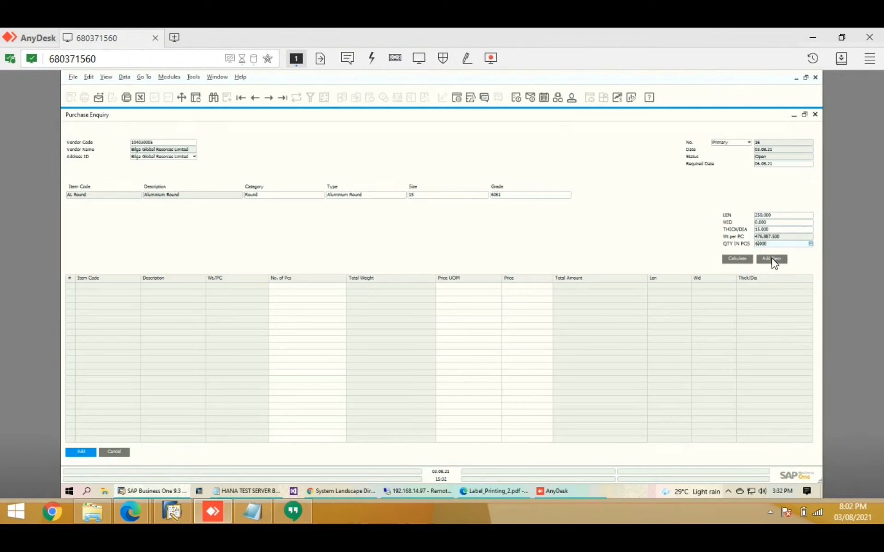
pyautogui.click(786, 259)
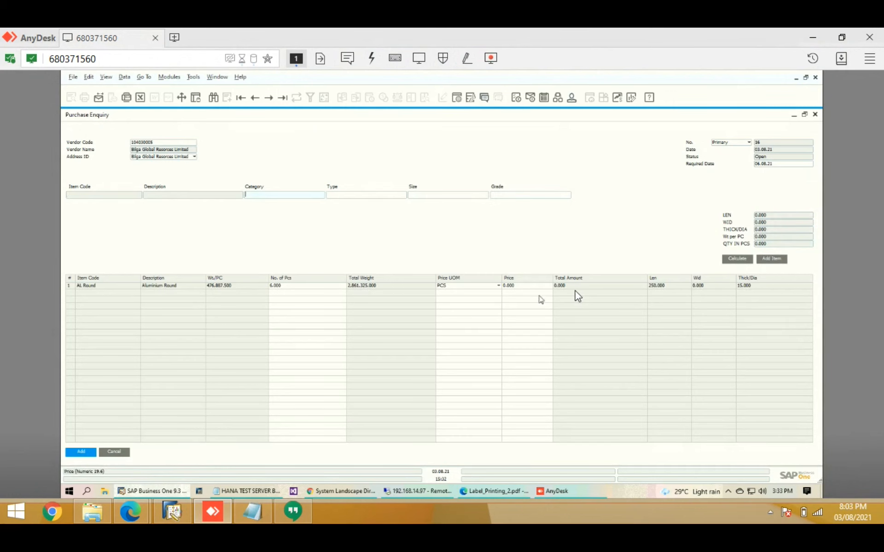
# Set the AL Round line's price to 110 and add the purchase enquiry.
pyautogui.click(530, 286)
pyautogui.write('110')
pyautogui.click(81, 452)
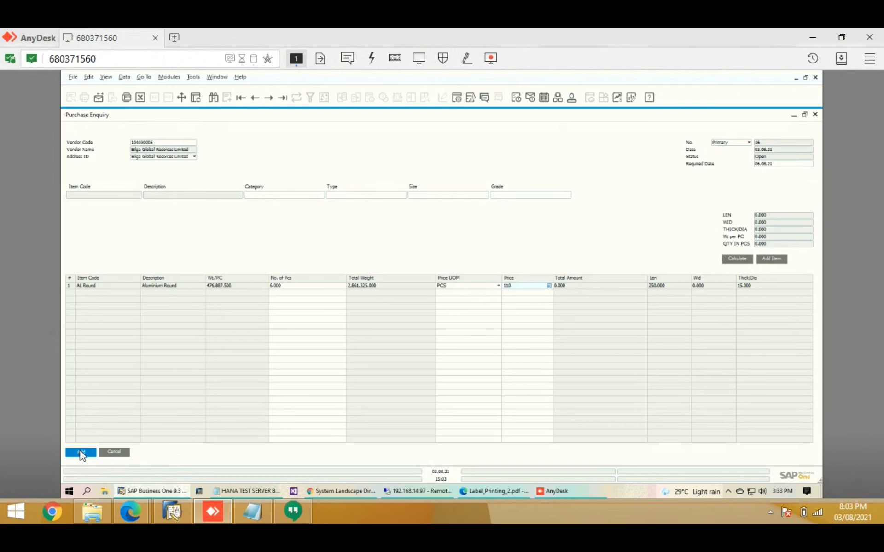
# Reopen the saved purchase enquiry and post it as a purchase order.
pyautogui.click(255, 97)
pyautogui.click(348, 289)
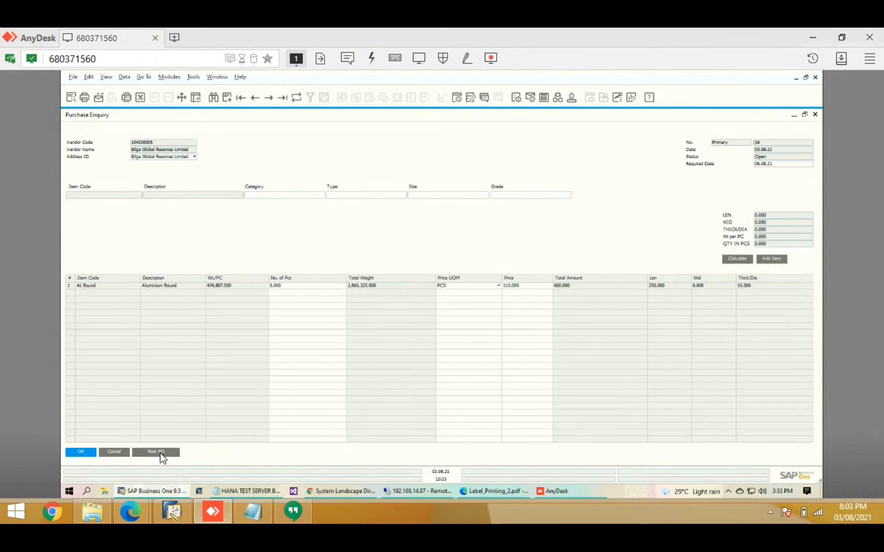
pyautogui.click(160, 454)
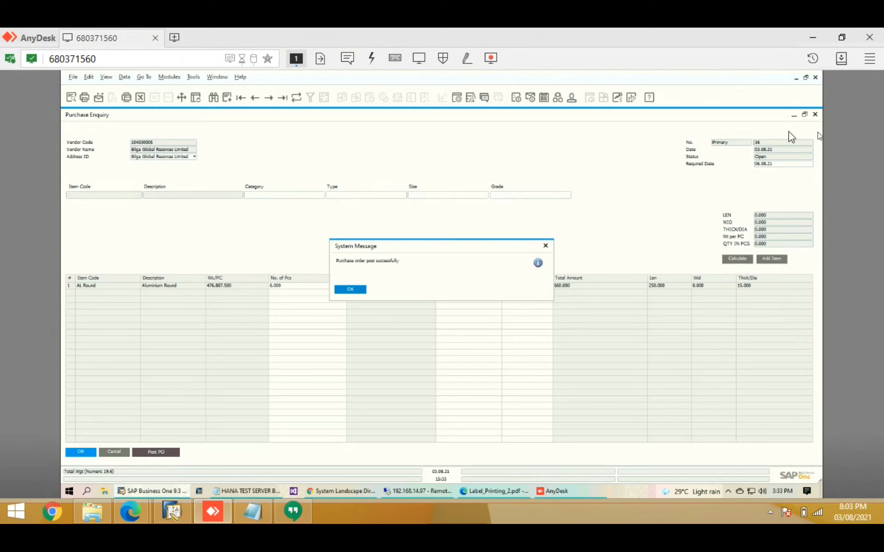
pyautogui.click(350, 290)
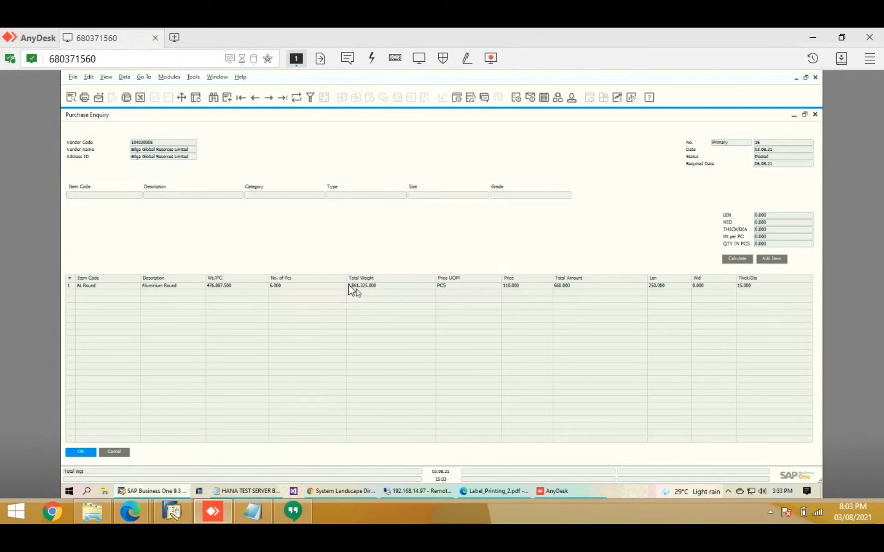
# Minimize the purchase enquiry, open the latest purchase order and check its item line, base entry and base reference.
pyautogui.click(804, 115)
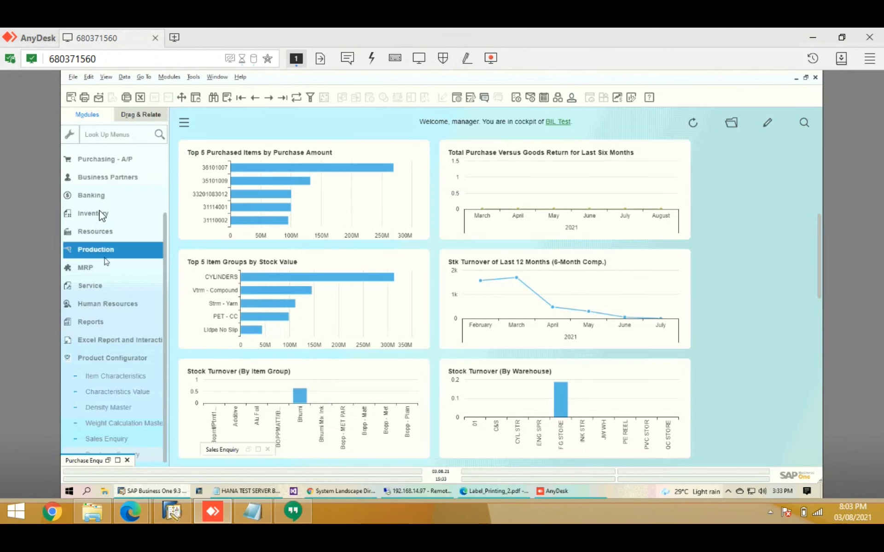
pyautogui.click(106, 159)
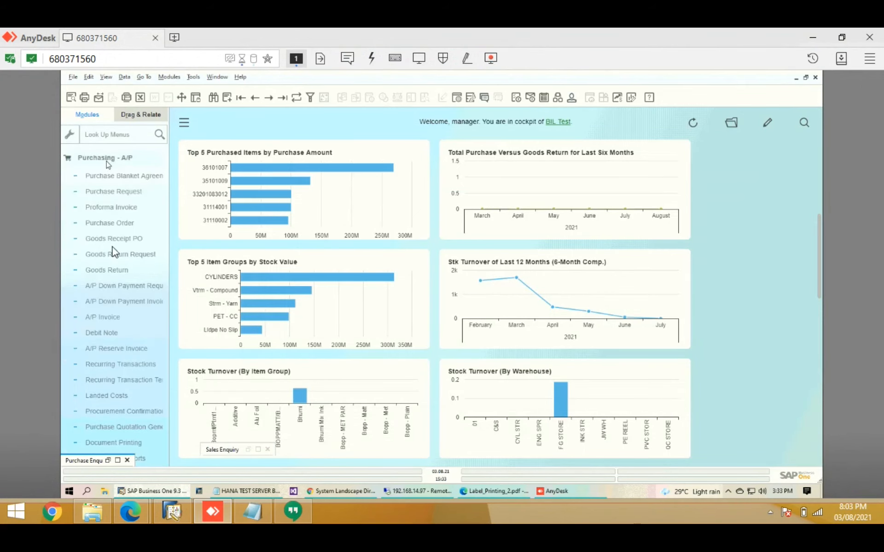
pyautogui.click(111, 218)
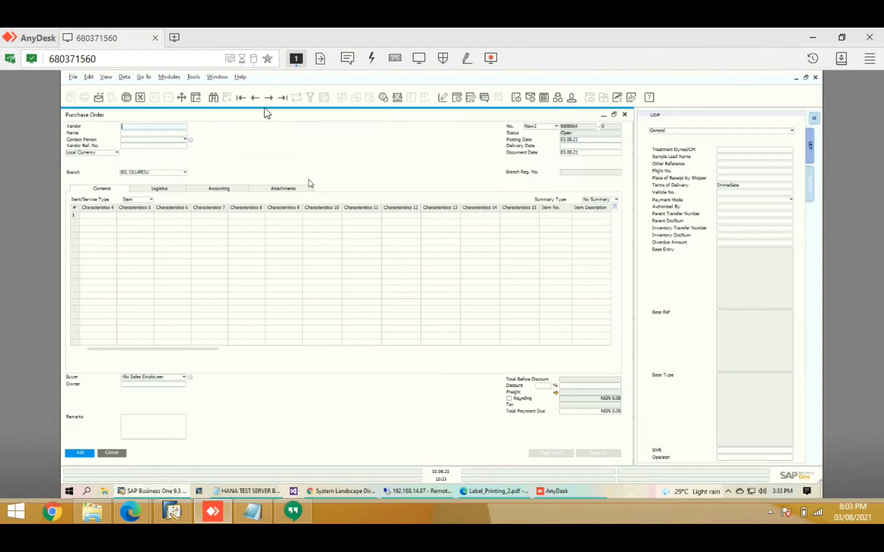
pyautogui.click(255, 97)
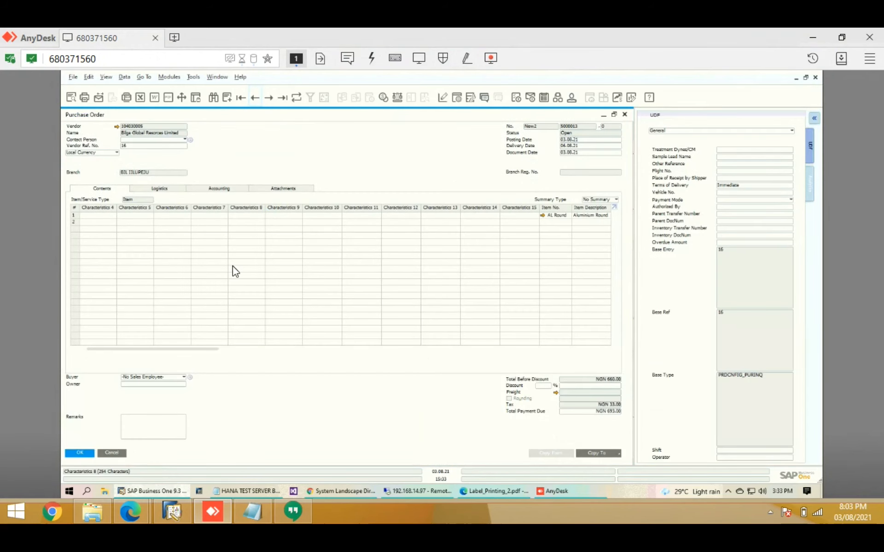
pyautogui.moveTo(194, 350); pyautogui.dragTo(288, 349)
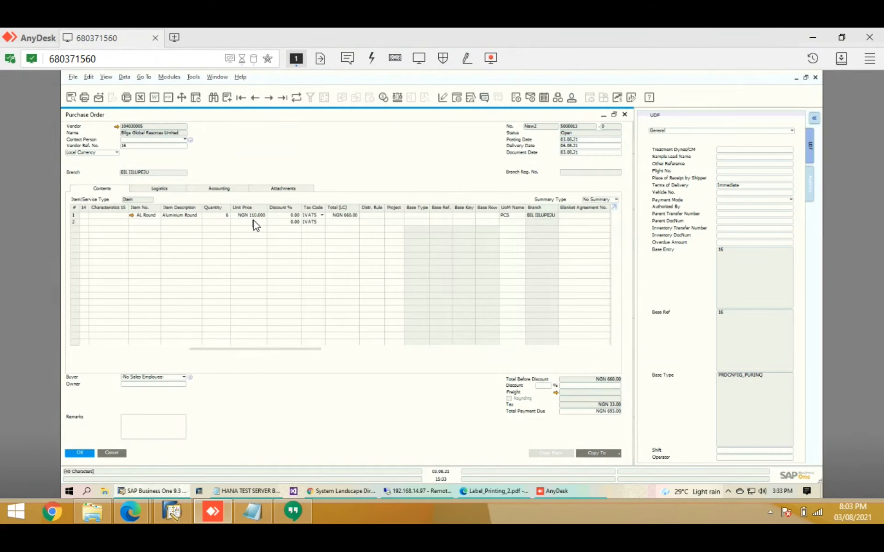
pyautogui.click(753, 266)
pyautogui.click(742, 324)
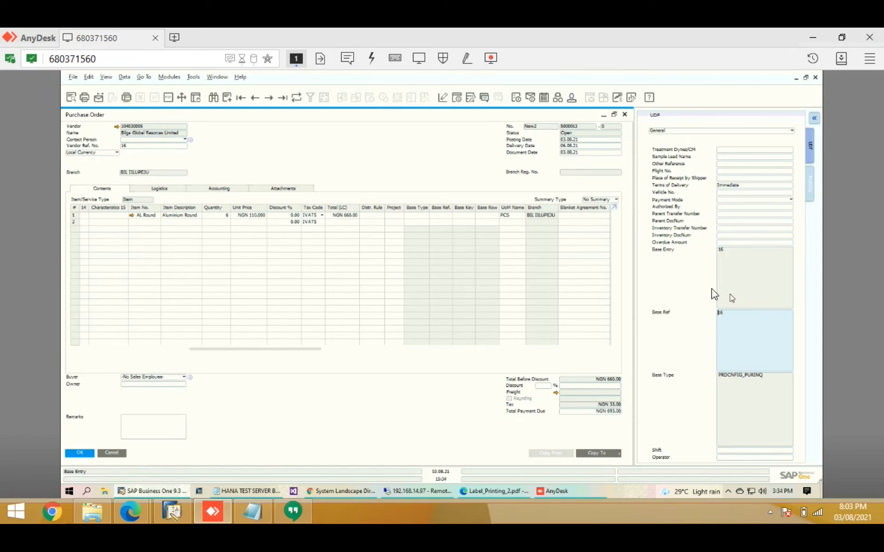
pyautogui.click(625, 115)
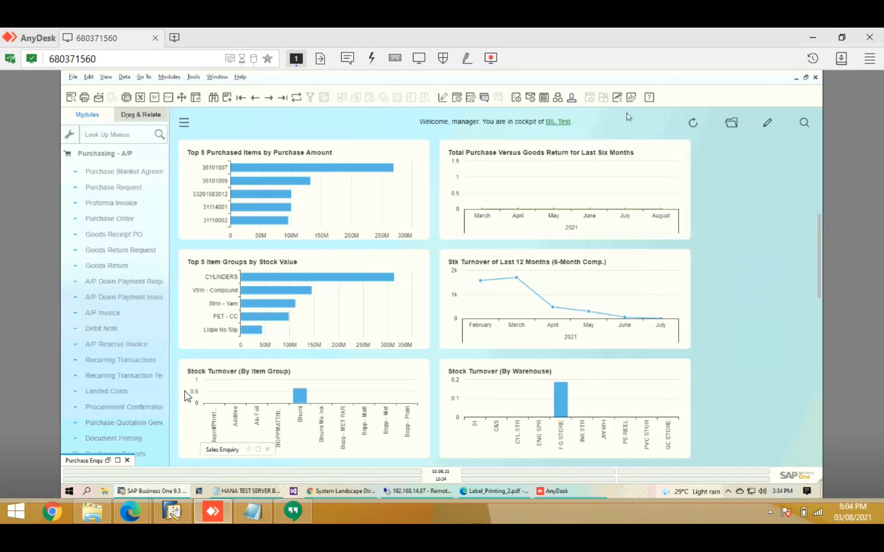
# Restore the Purchase Enquiry form to review the posted record and close it.
pyautogui.click(117, 462)
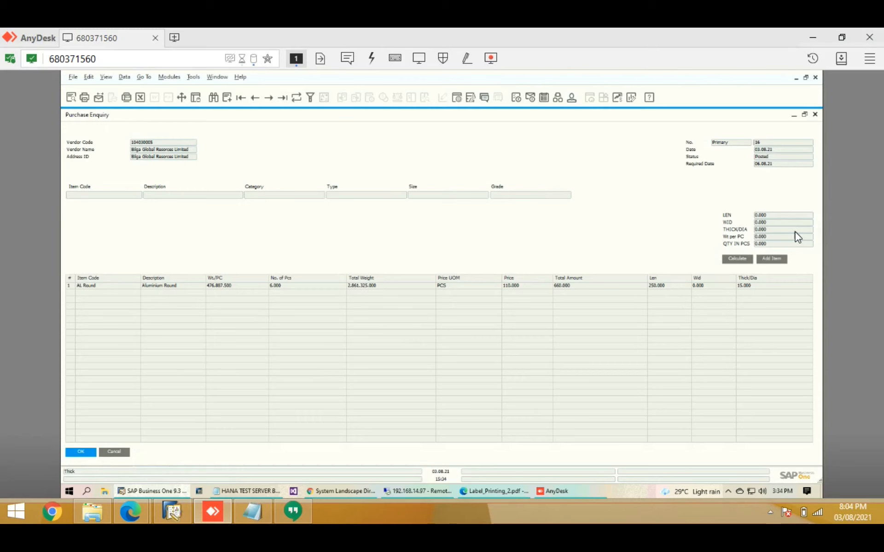
pyautogui.click(114, 452)
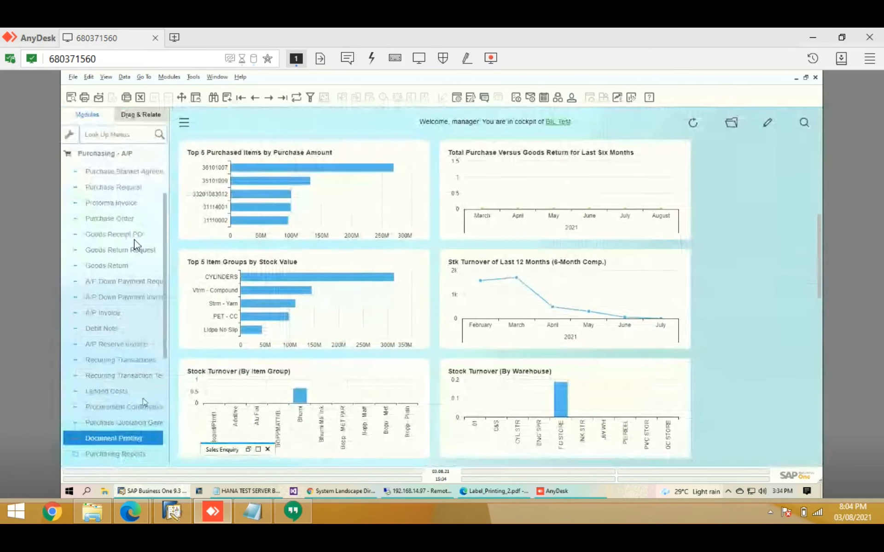
pyautogui.click(112, 157)
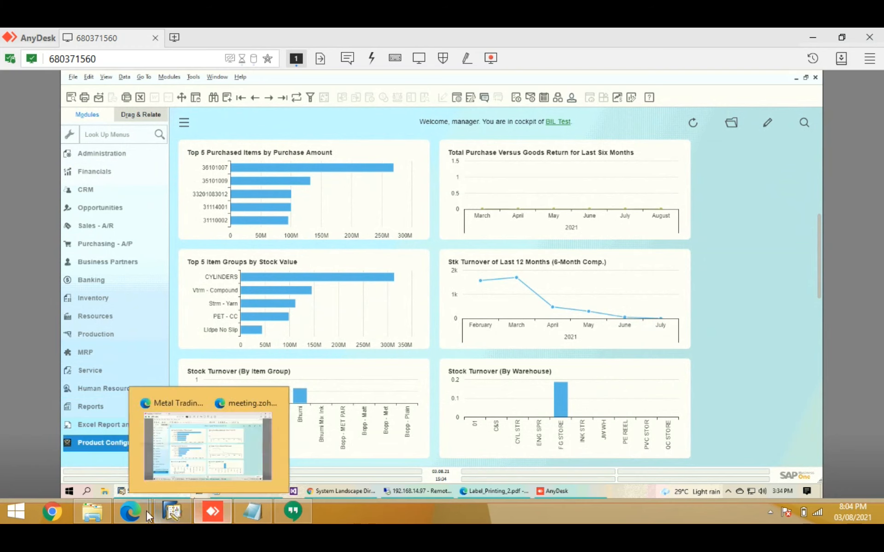
pyautogui.moveTo(135, 513)
pyautogui.click(174, 447)
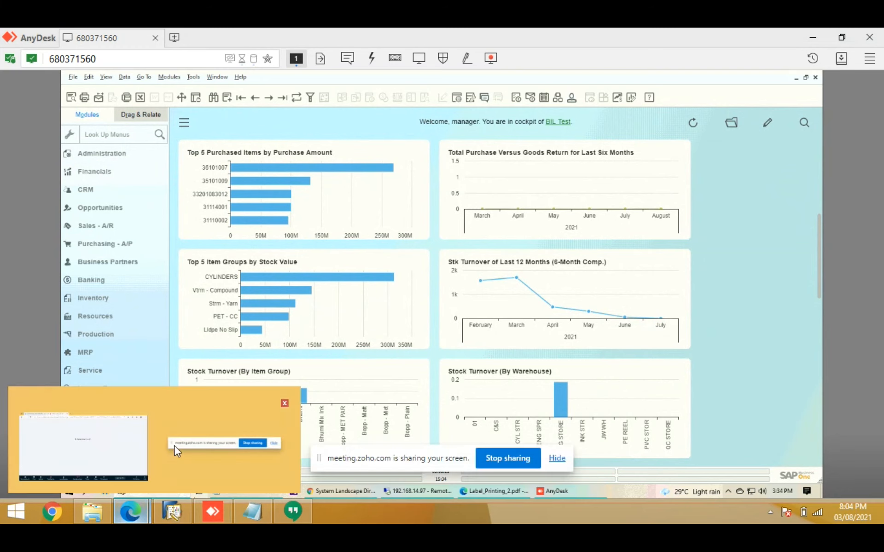
pyautogui.click(508, 464)
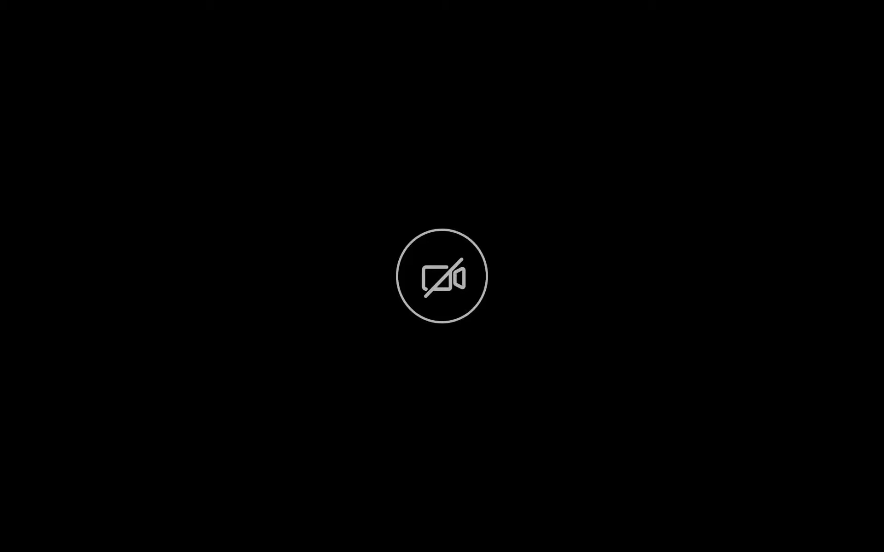